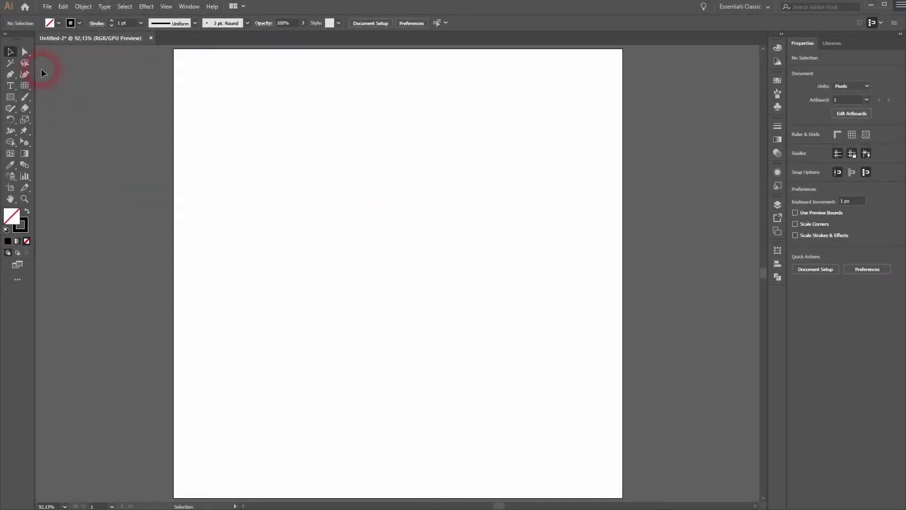
# Draw a 100 × 100 px rectangular grid with 5 horizontal and 5 vertical dividers near the artboard centre
pyautogui.click(27, 82)
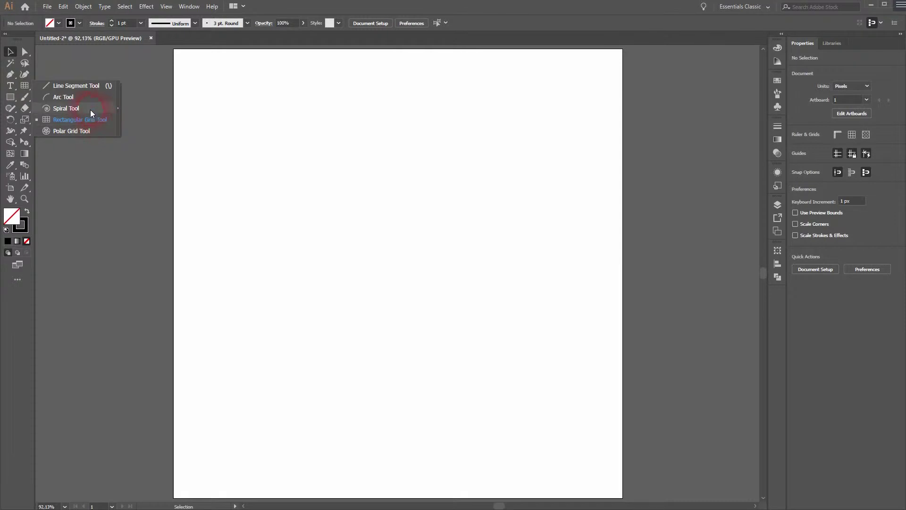
pyautogui.click(79, 86)
pyautogui.click(28, 84)
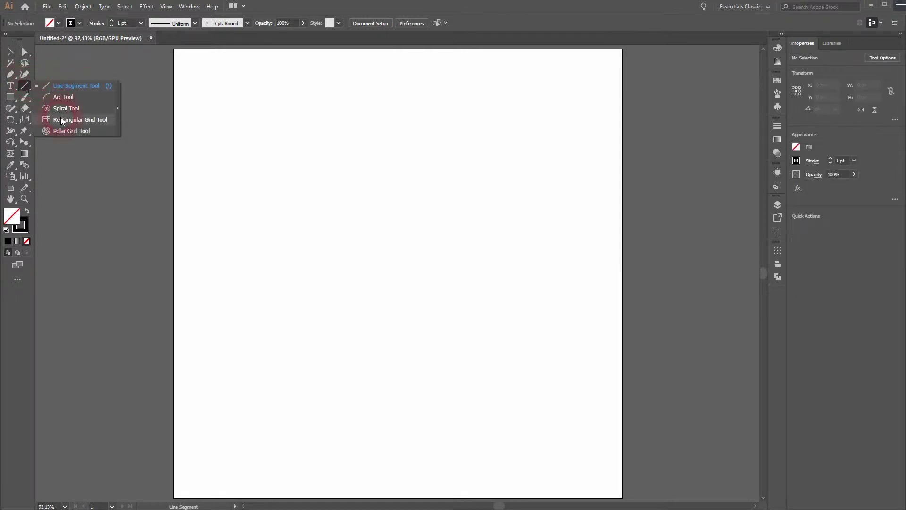
pyautogui.click(79, 120)
pyautogui.click(414, 170)
pyautogui.click(742, 249)
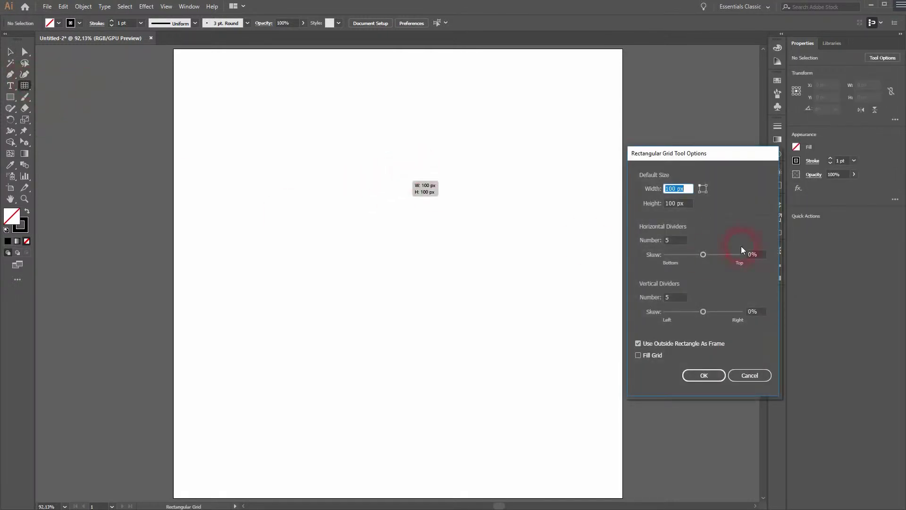
pyautogui.click(686, 208)
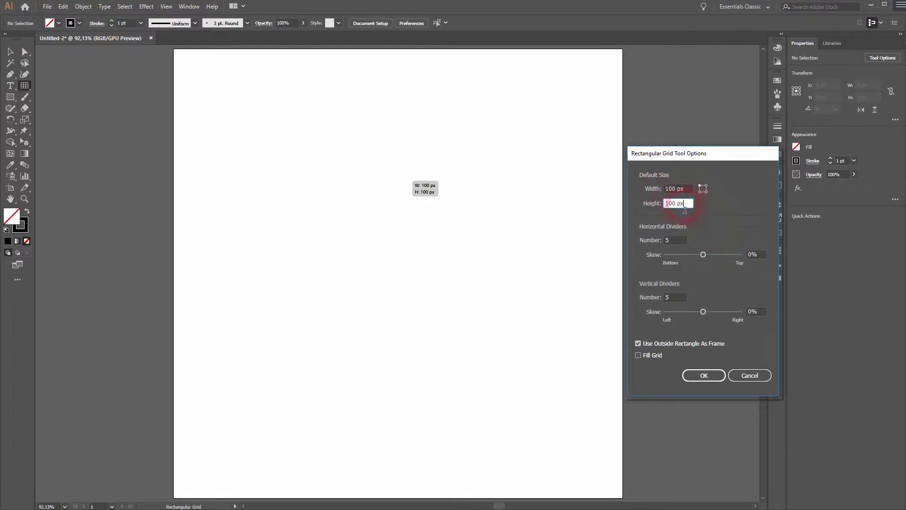
pyautogui.click(671, 241)
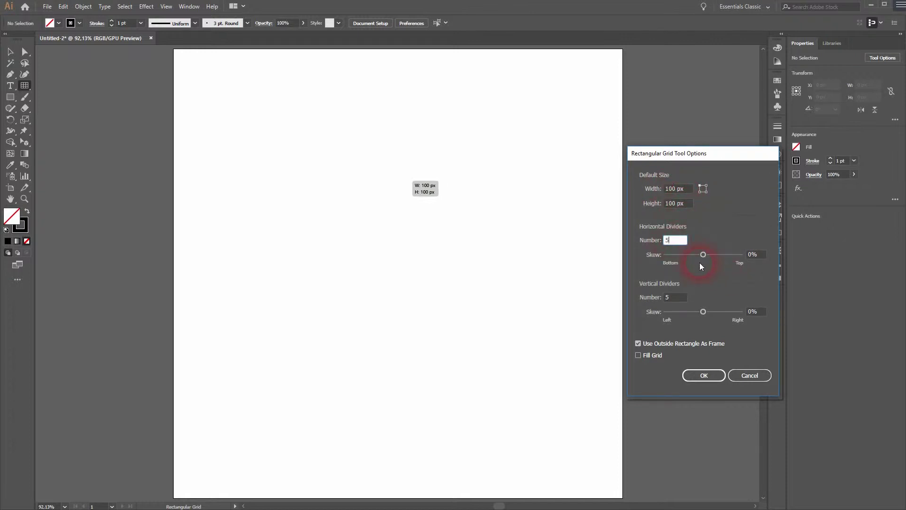
pyautogui.click(680, 298)
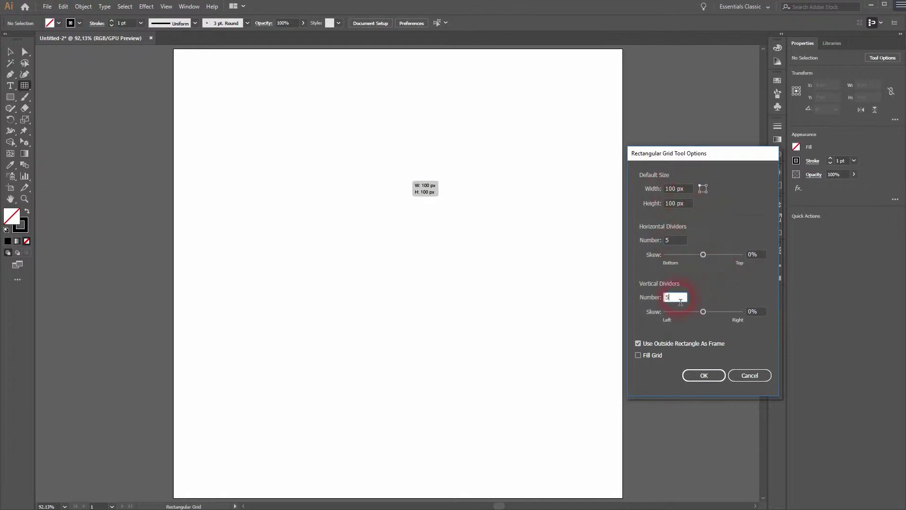
pyautogui.click(716, 376)
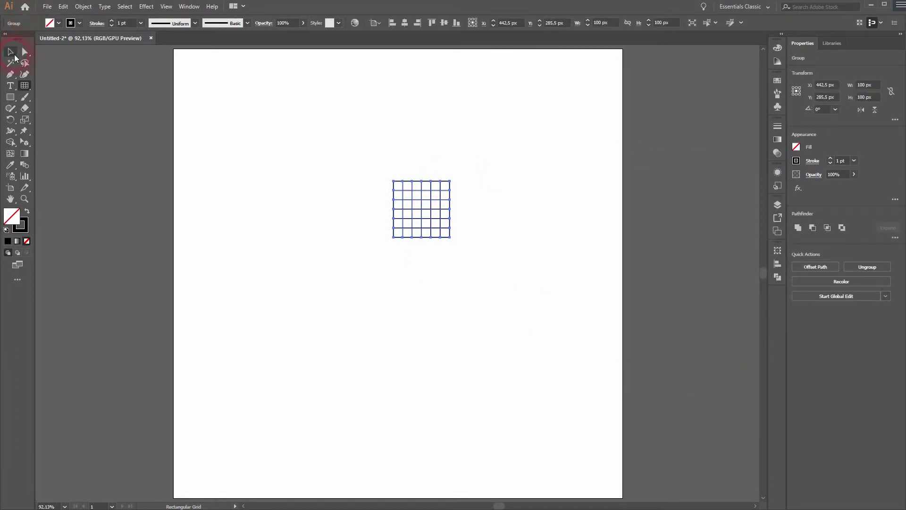
# Scale the grid up to 467 px square and move it toward the top of the artboard
pyautogui.click(14, 55)
pyautogui.moveTo(450, 181); pyautogui.dragTo(647, 77)
pyautogui.click(434, 180)
pyautogui.moveTo(422, 184); pyautogui.dragTo(391, 233)
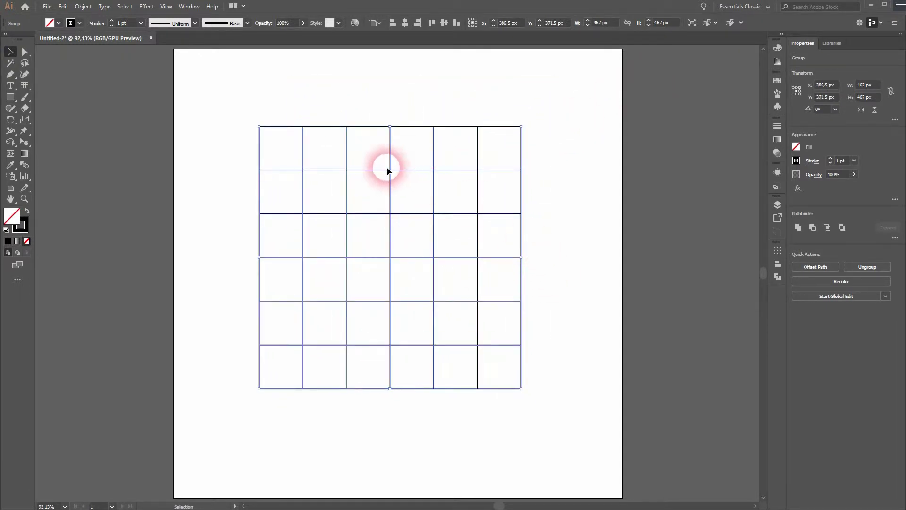
pyautogui.moveTo(389, 162); pyautogui.dragTo(394, 113)
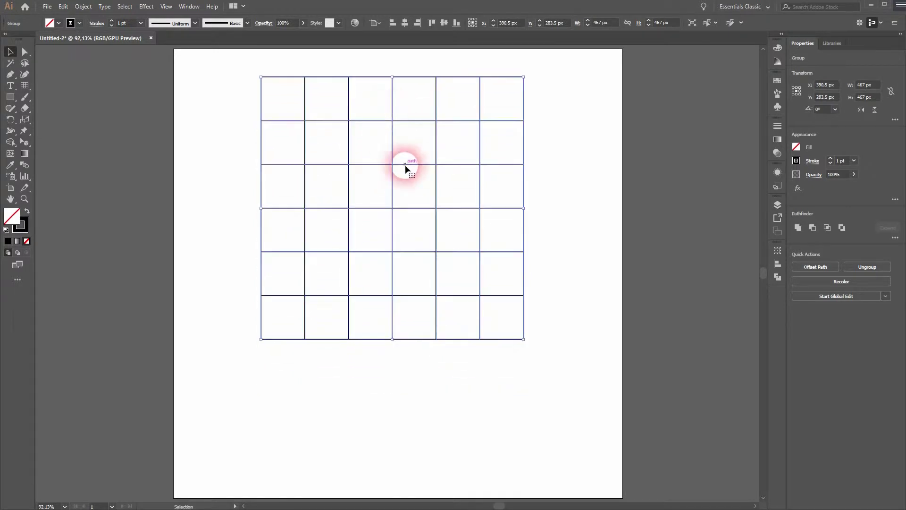
# Lock the grid in place with Object > Lock > Selection
pyautogui.click(82, 7)
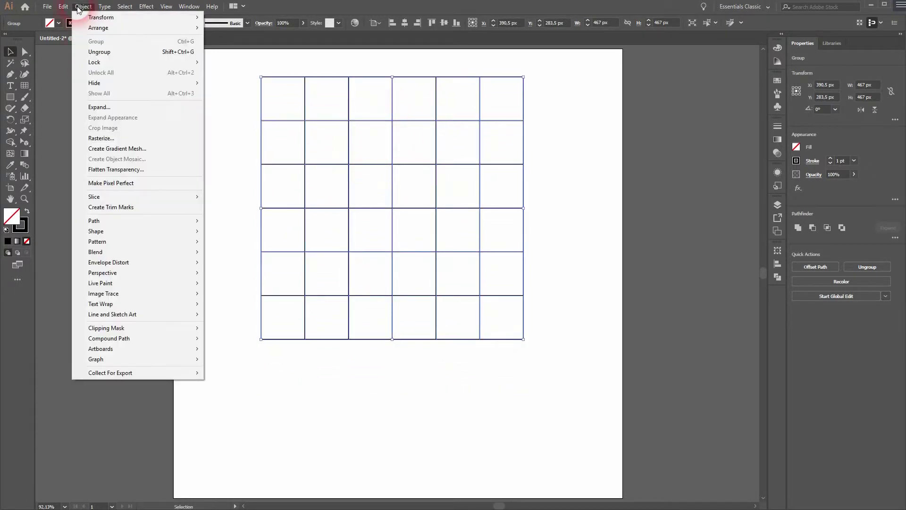
pyautogui.moveTo(174, 62)
pyautogui.click(224, 62)
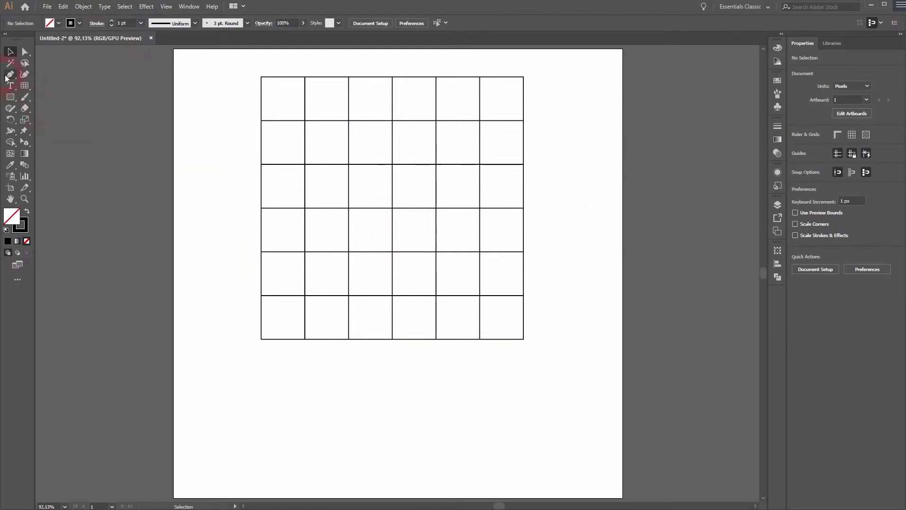
pyautogui.moveTo(7, 78); pyautogui.dragTo(55, 73)
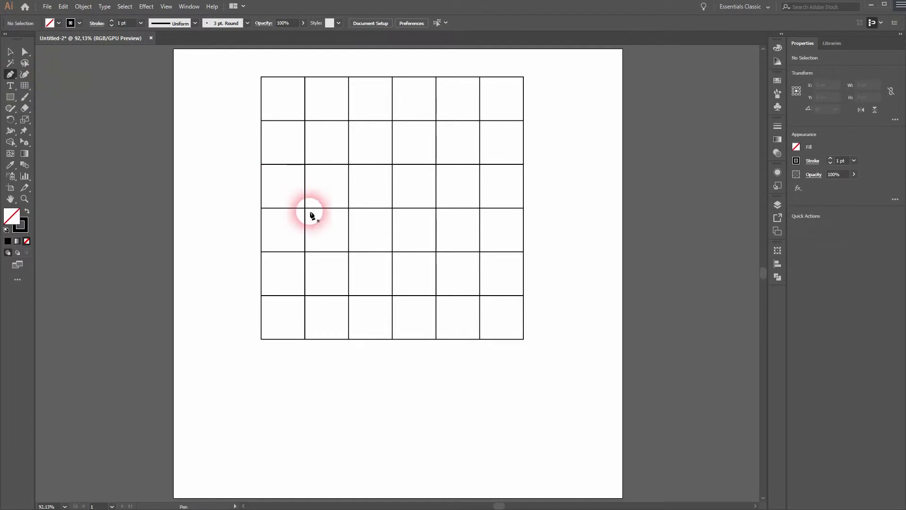
# Pen-draw a closed square spanning two by two grid cells
pyautogui.click(349, 121)
pyautogui.click(349, 208)
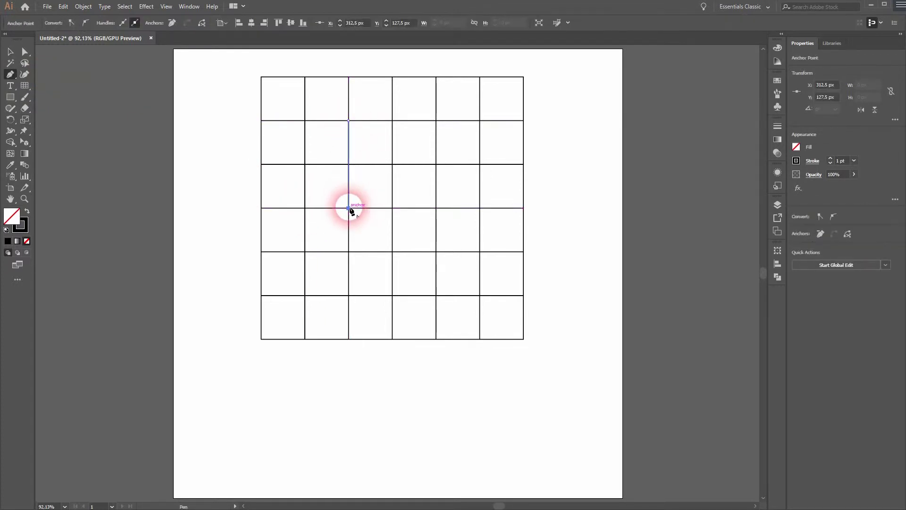
pyautogui.click(436, 208)
pyautogui.click(436, 121)
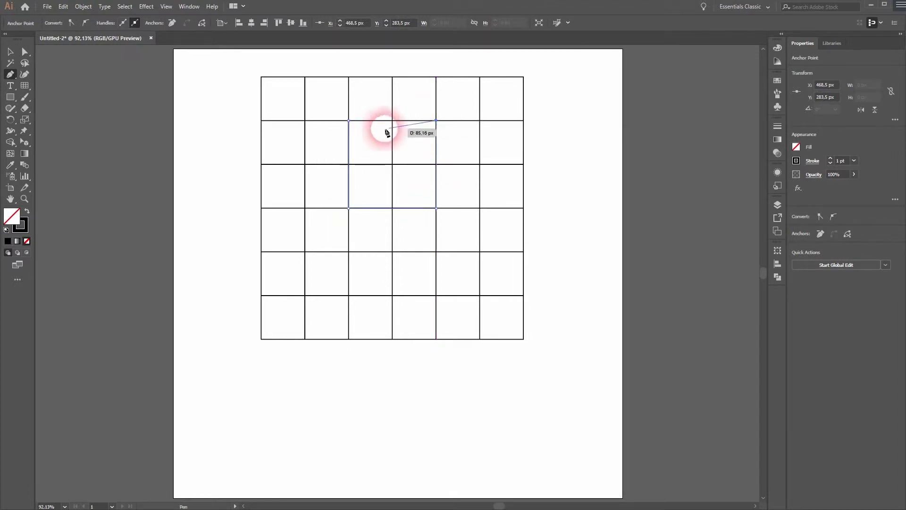
pyautogui.click(349, 120)
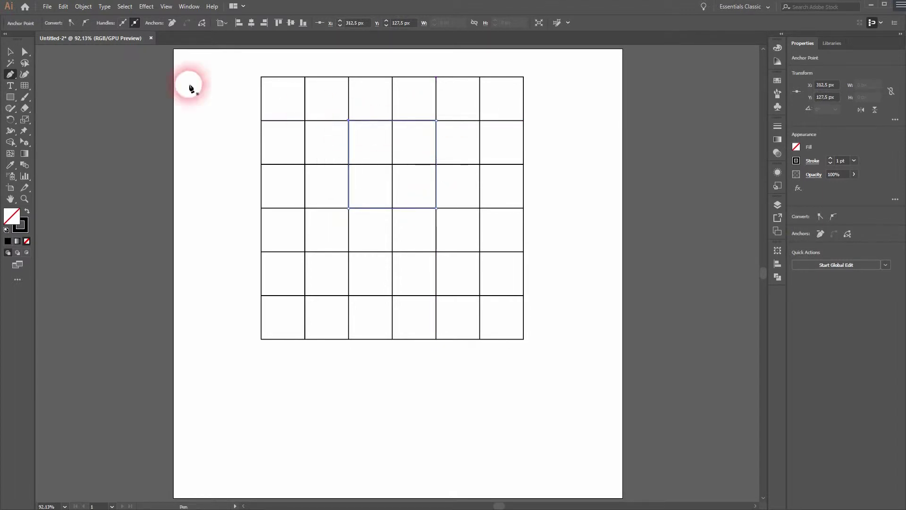
# Move the square to the artboard's lower left and fill it solid black
pyautogui.click(21, 55)
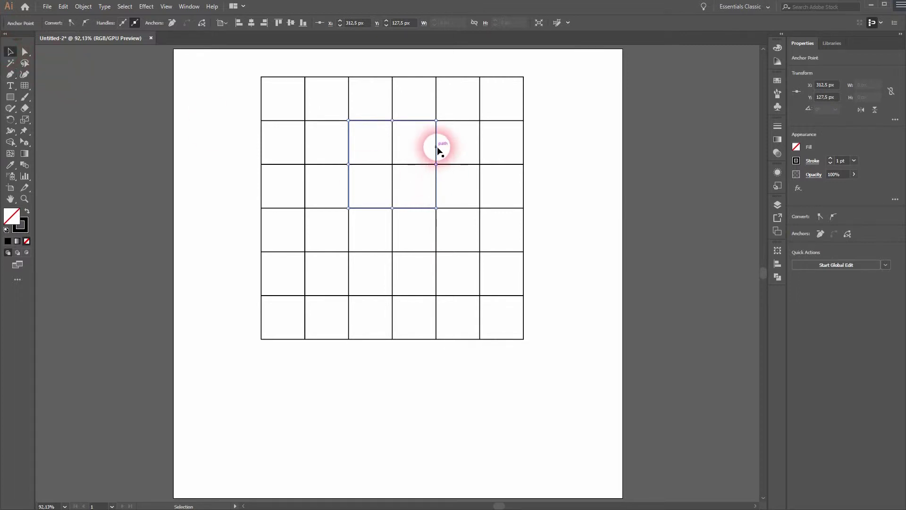
pyautogui.moveTo(436, 147); pyautogui.dragTo(326, 401)
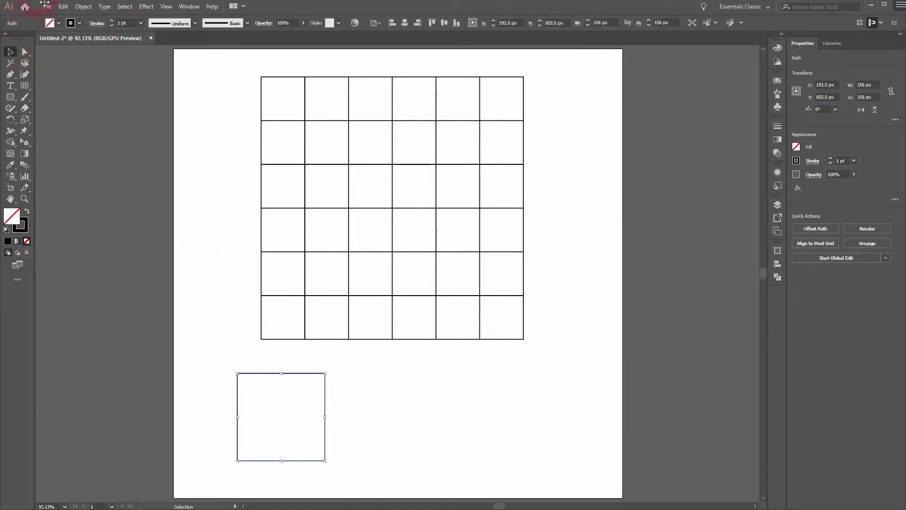
pyautogui.click(34, 41)
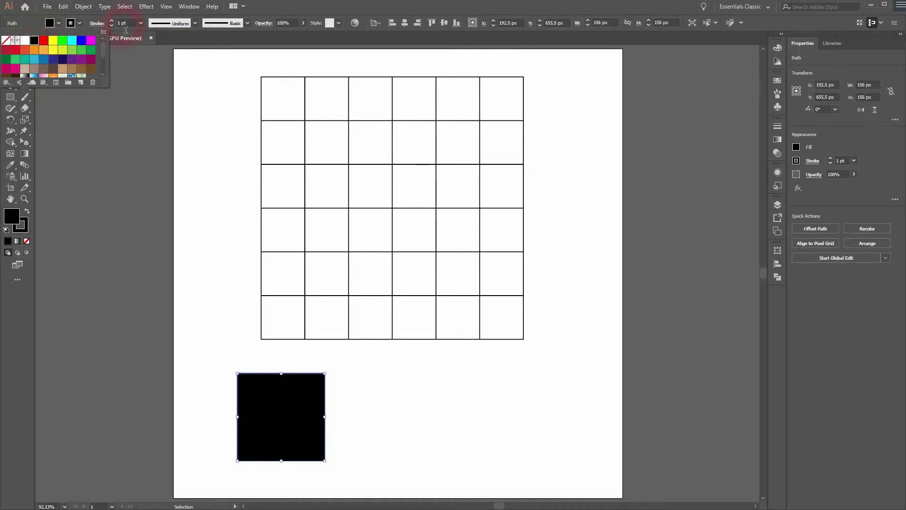
pyautogui.click(78, 23)
pyautogui.click(295, 413)
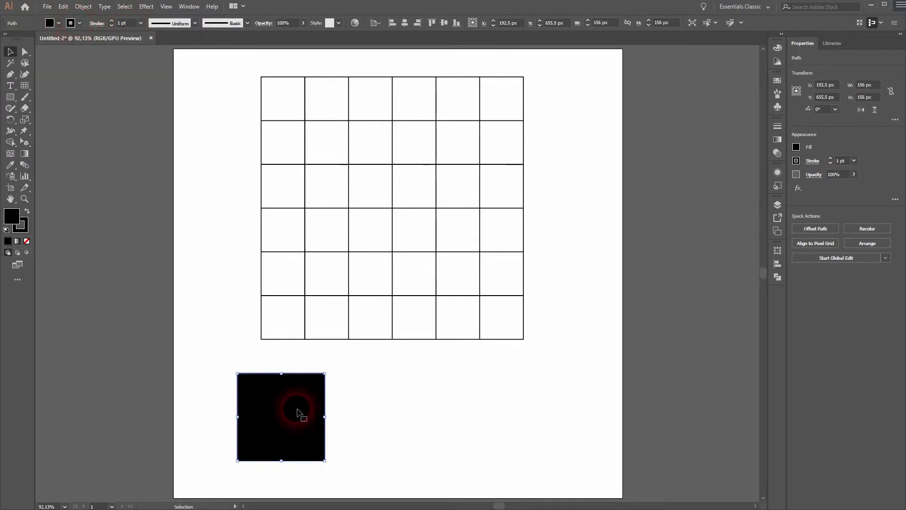
pyautogui.click(435, 417)
# Reset the fill colour to None
pyautogui.click(58, 24)
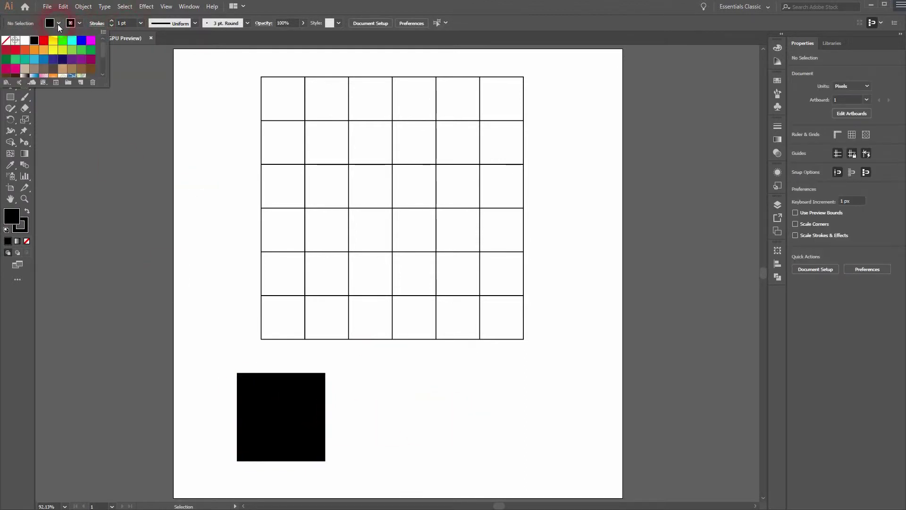
pyautogui.click(5, 40)
pyautogui.click(103, 142)
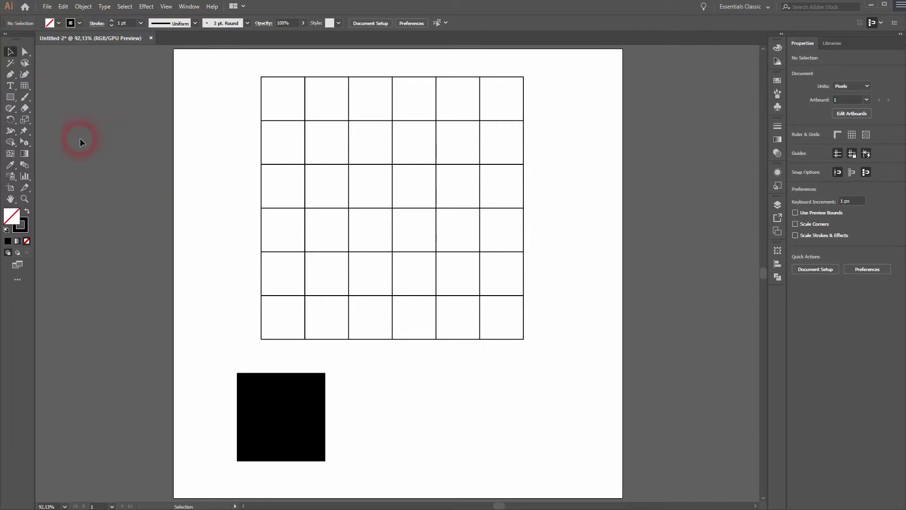
# Pen-draw a closed triangle on the grid intersections, two cells wide at the base
pyautogui.moveTo(9, 74); pyautogui.dragTo(33, 74)
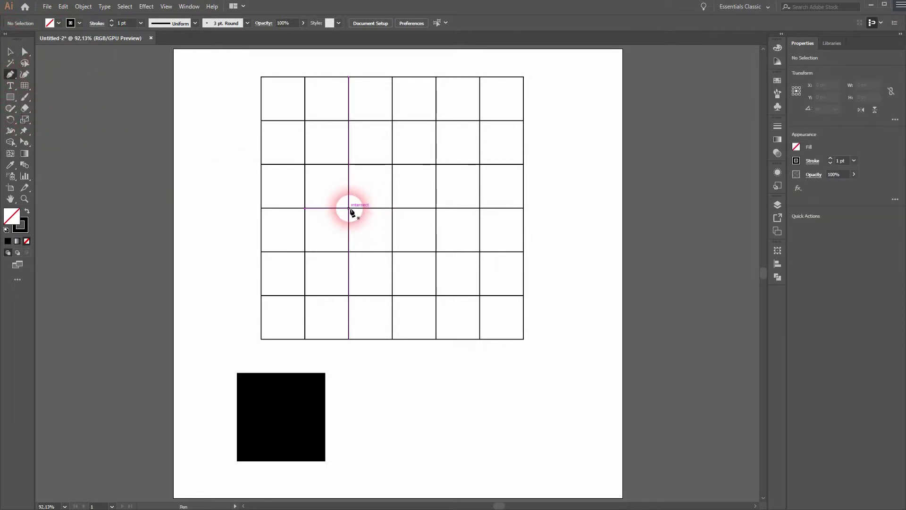
pyautogui.click(349, 208)
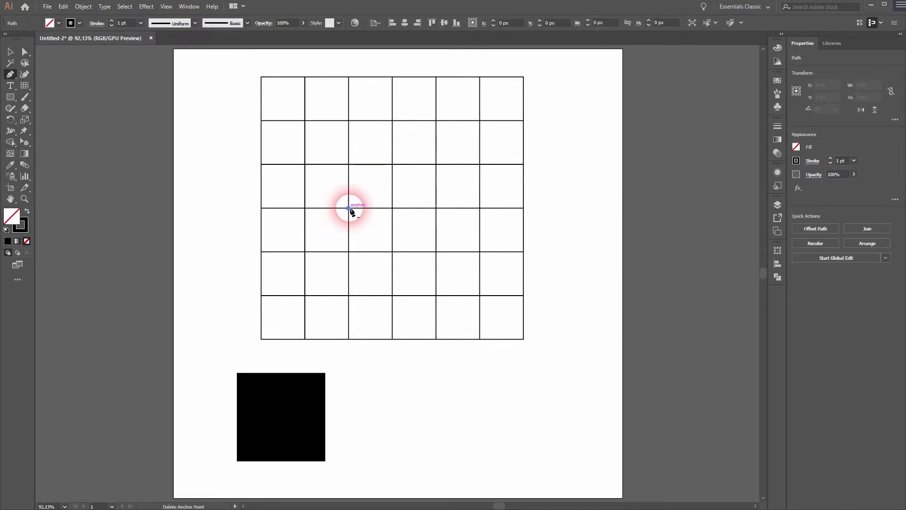
pyautogui.click(436, 120)
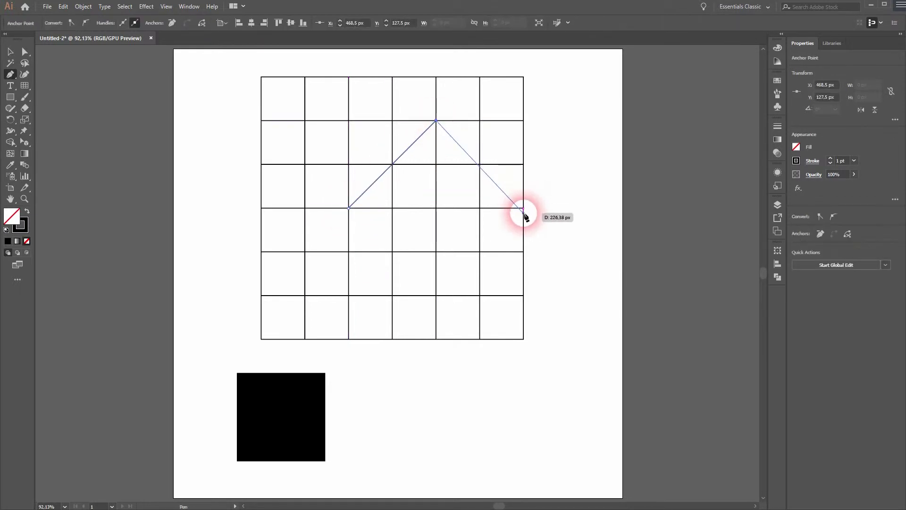
pyautogui.click(523, 207)
pyautogui.click(349, 207)
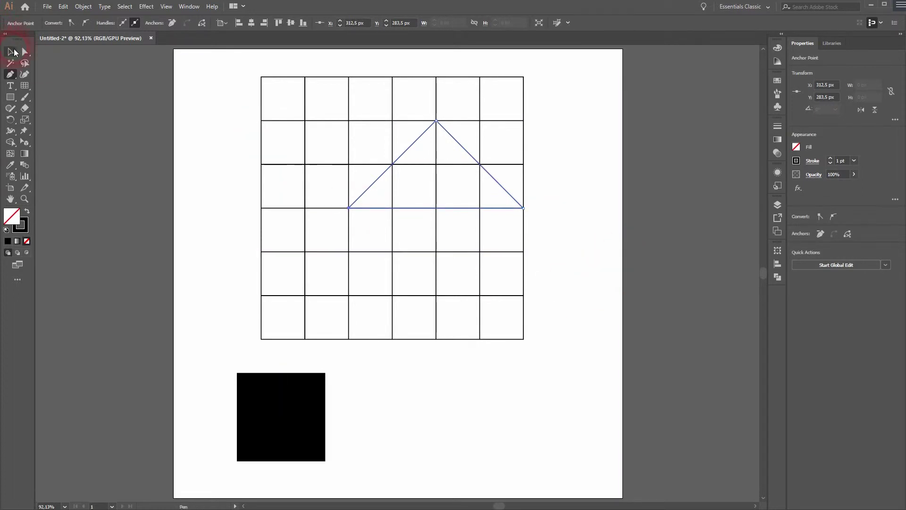
# Raise the triangle's apex up to the grid's top edge
pyautogui.click(14, 52)
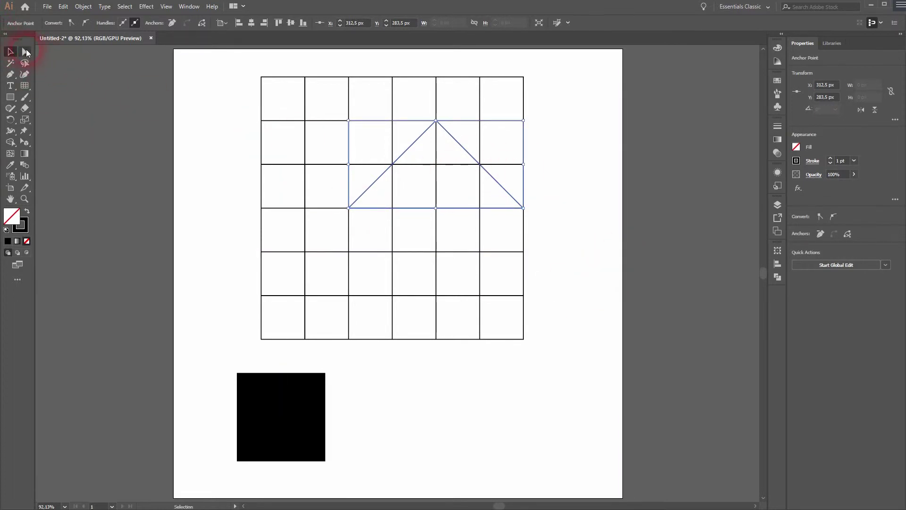
pyautogui.click(26, 52)
pyautogui.click(436, 122)
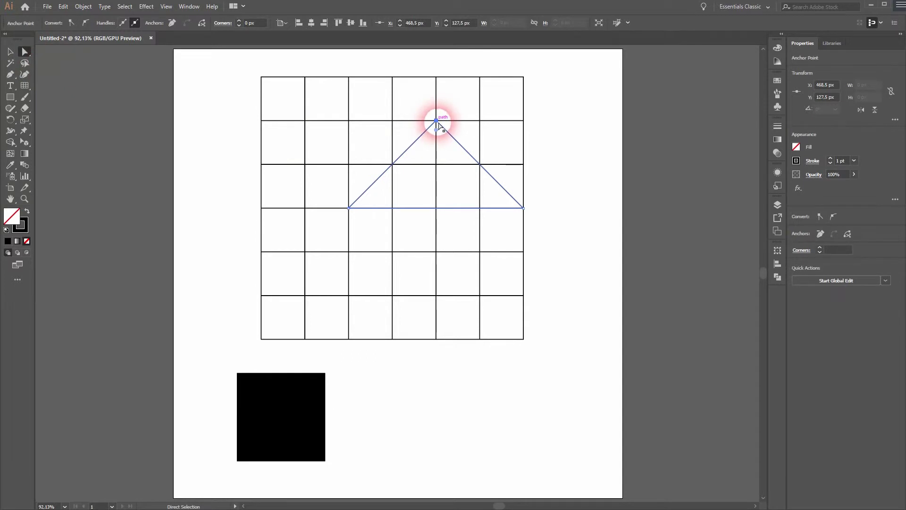
pyautogui.moveTo(438, 124); pyautogui.dragTo(438, 79)
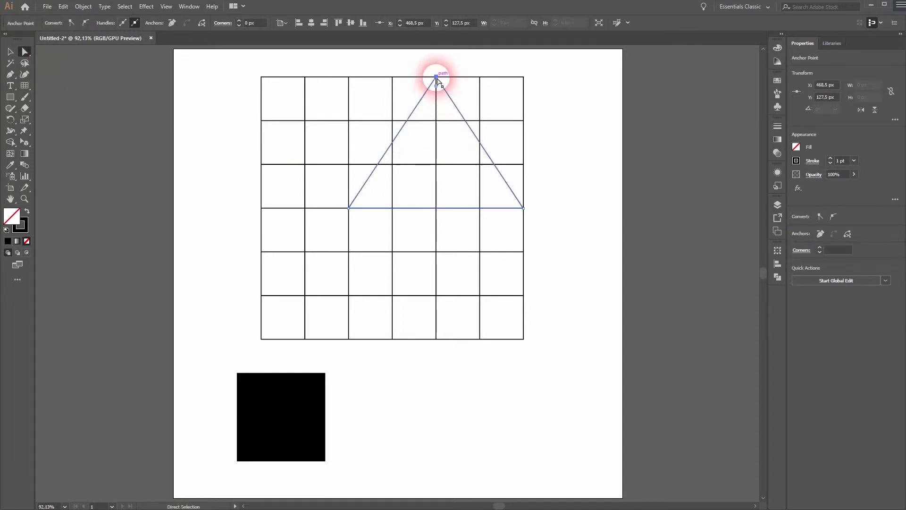
# Move the triangle beside the black square and fill it solid black
pyautogui.press('v')
pyautogui.click(212, 131)
pyautogui.click(500, 174)
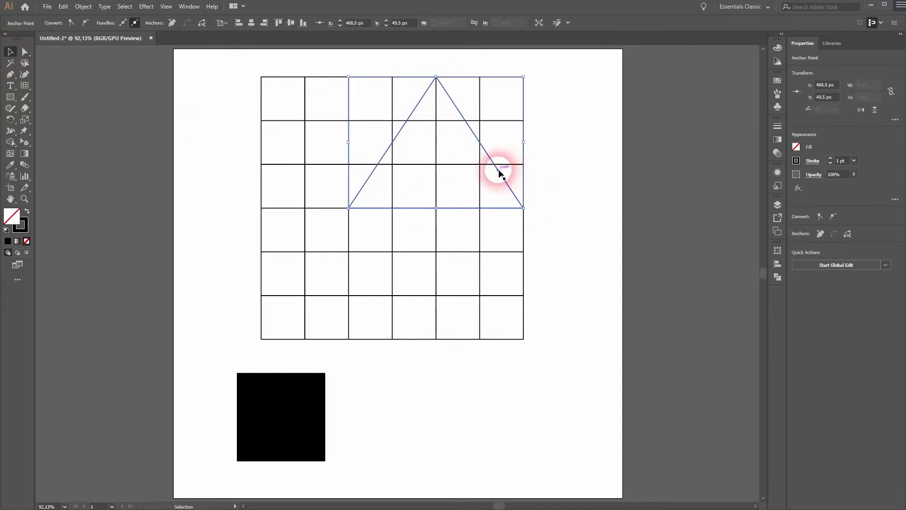
pyautogui.moveTo(500, 174); pyautogui.dragTo(505, 449)
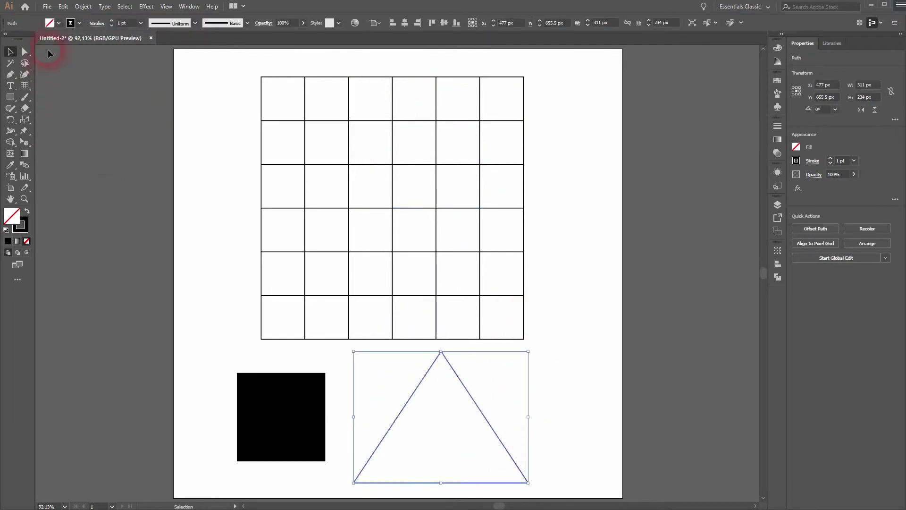
pyautogui.click(50, 22)
pyautogui.click(35, 41)
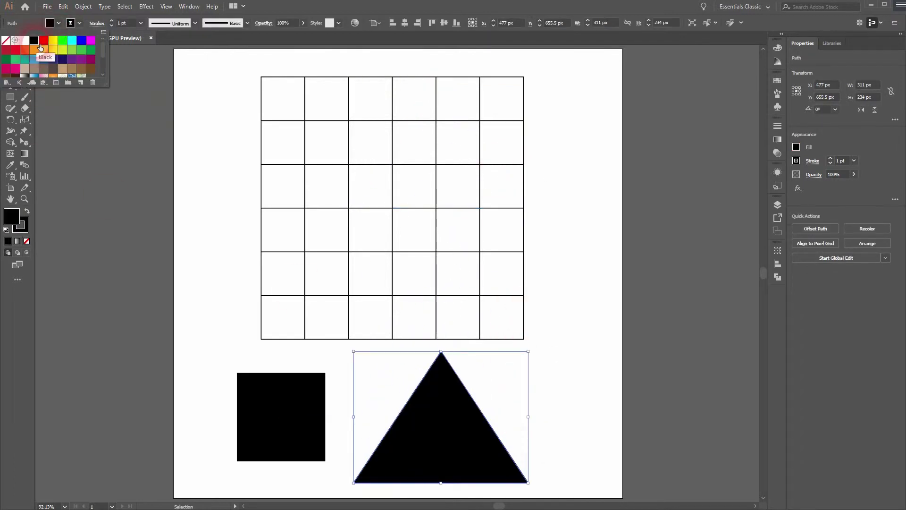
pyautogui.click(34, 65)
pyautogui.click(217, 160)
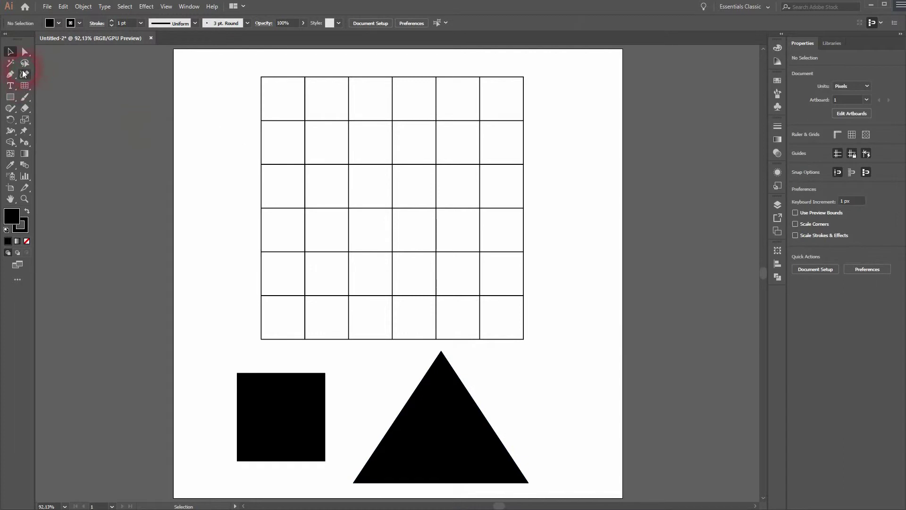
pyautogui.click(58, 23)
# Set Fill to None in the Control bar swatches before drawing the next shape
pyautogui.click(5, 40)
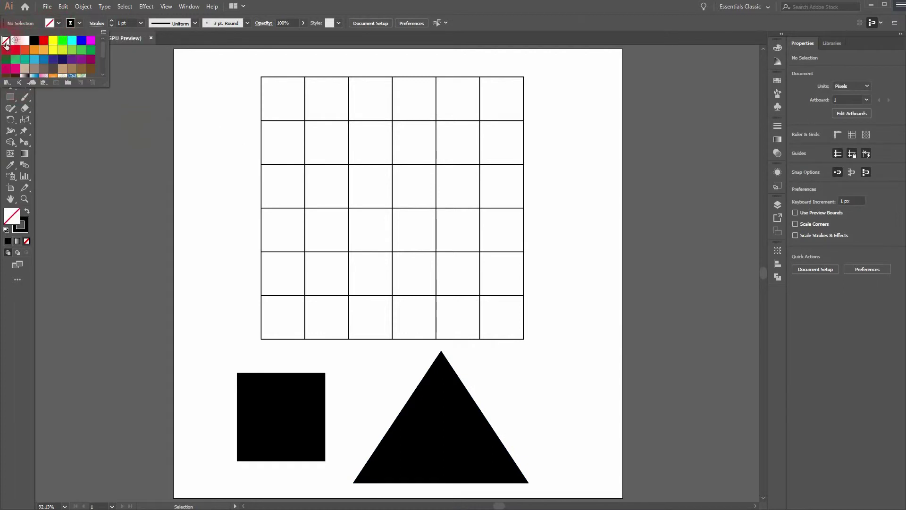
pyautogui.click(25, 119)
pyautogui.click(10, 87)
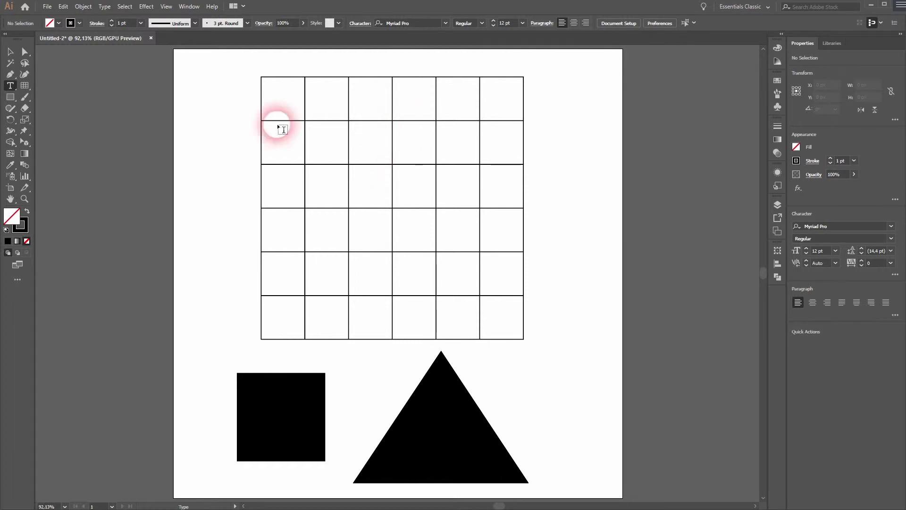
pyautogui.click(11, 76)
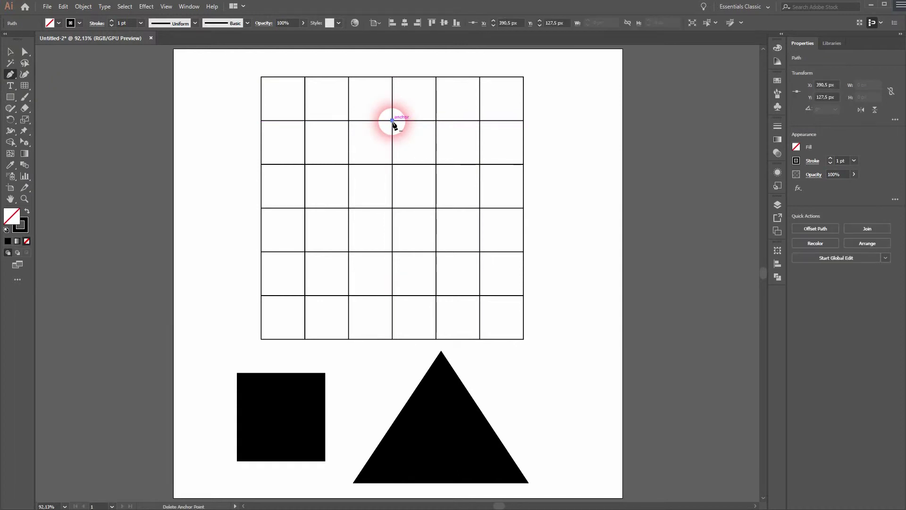
# Pen-draw a closed, unfilled circle with curved anchors spanning a 2×2 block of grid cells
pyautogui.click(349, 121)
pyautogui.moveTo(392, 164); pyautogui.dragTo(392, 208)
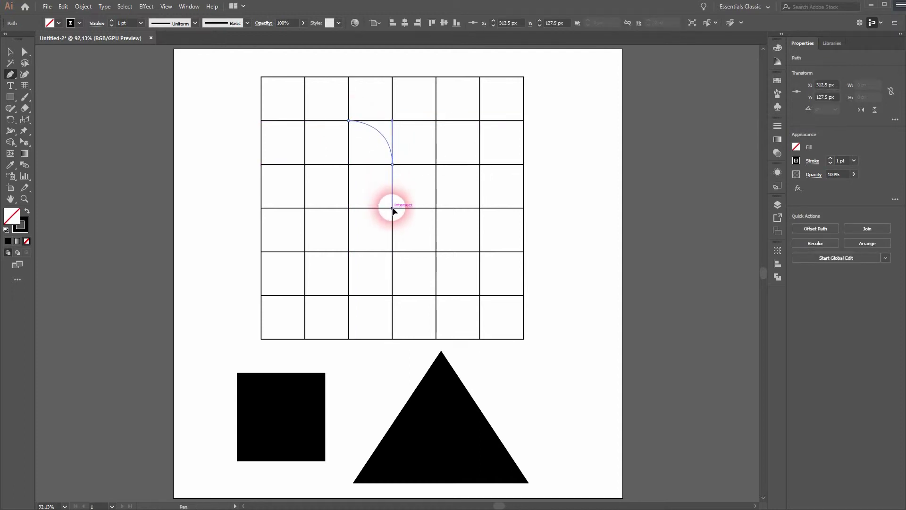
pyautogui.click(350, 208)
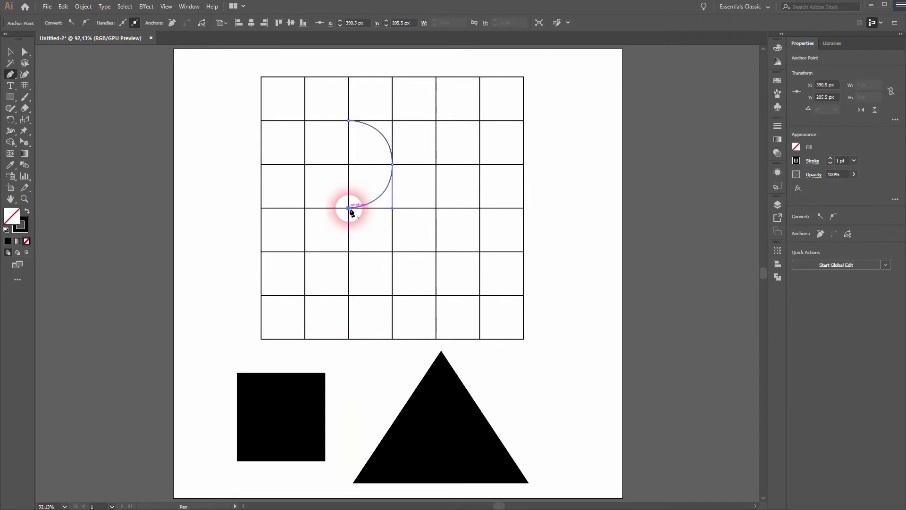
pyautogui.moveTo(306, 164); pyautogui.dragTo(307, 121)
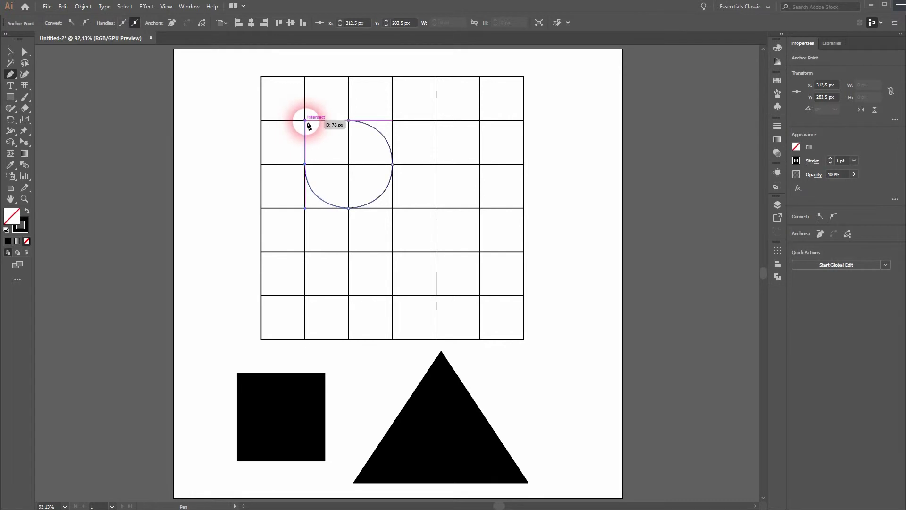
pyautogui.click(349, 122)
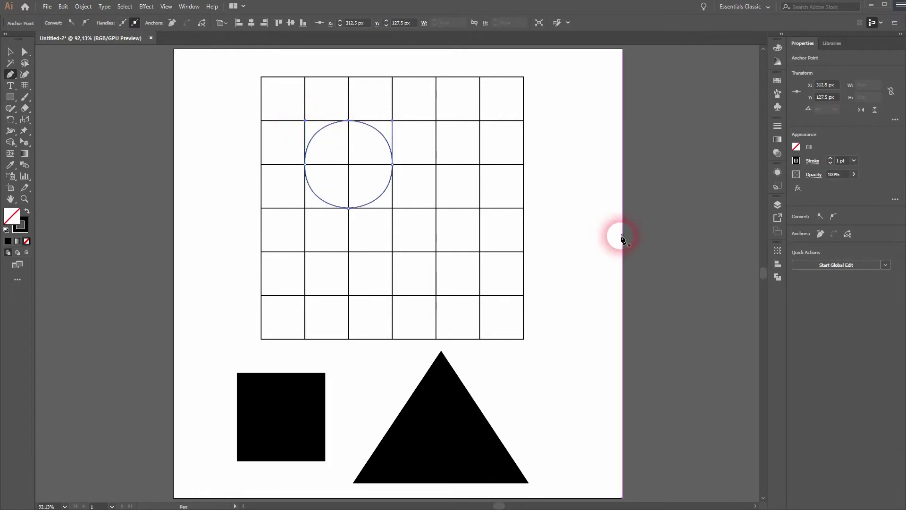
# Move the circle beside the triangle and fill it solid black
pyautogui.click(10, 52)
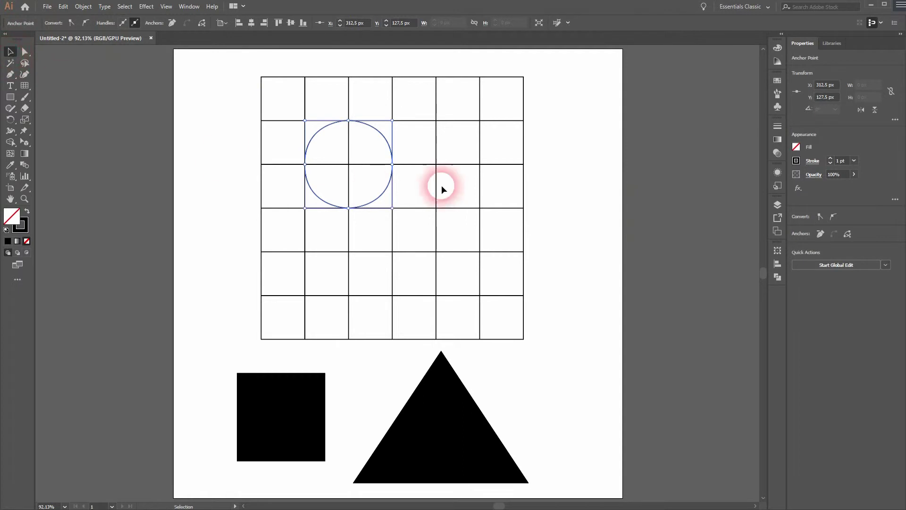
pyautogui.moveTo(390, 148); pyautogui.dragTo(604, 388)
pyautogui.click(50, 23)
pyautogui.click(34, 41)
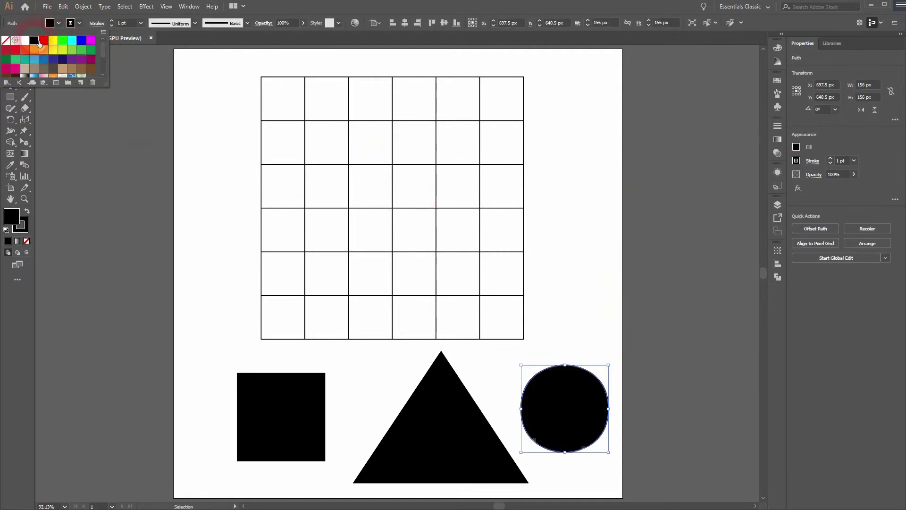
pyautogui.click(129, 177)
pyautogui.click(205, 216)
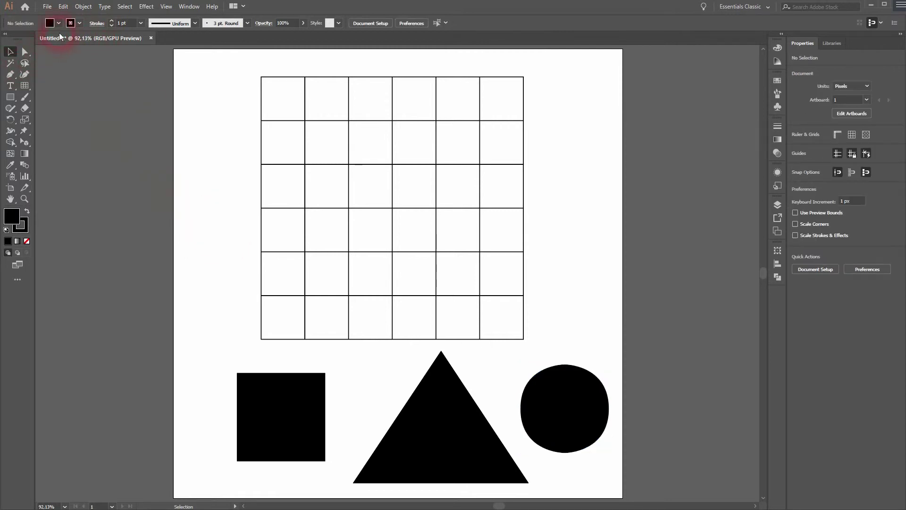
# Reset the fill colour to None
pyautogui.click(50, 23)
pyautogui.click(9, 39)
pyautogui.click(16, 89)
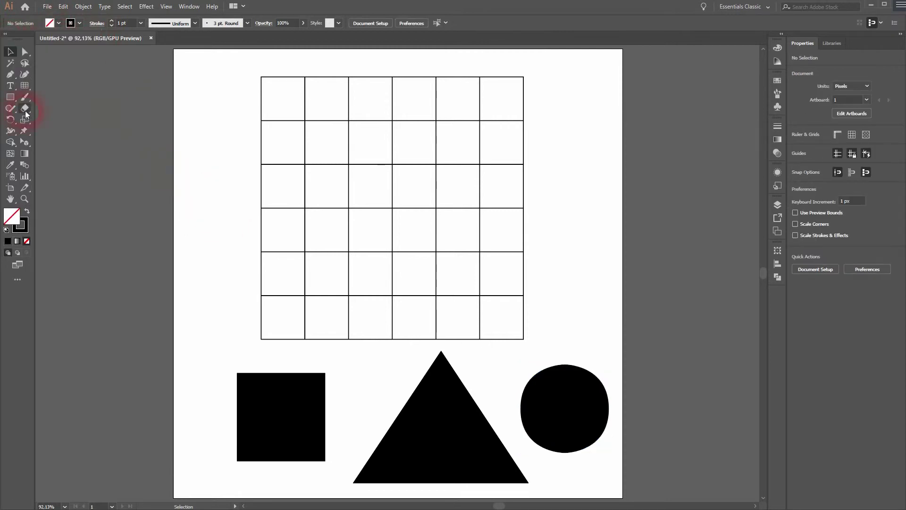
pyautogui.click(10, 74)
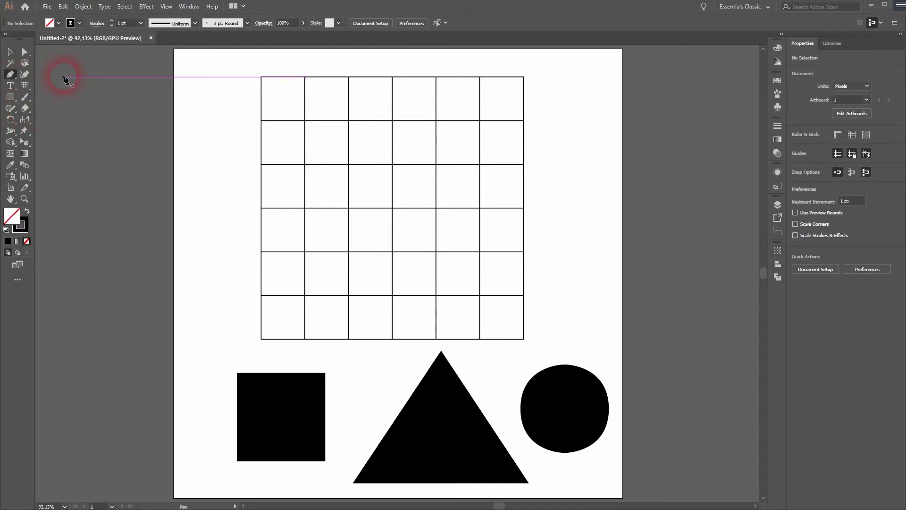
# Pen-draw the grid's top edge with a semicircular notch dipping down in its middle cell
pyautogui.click(349, 121)
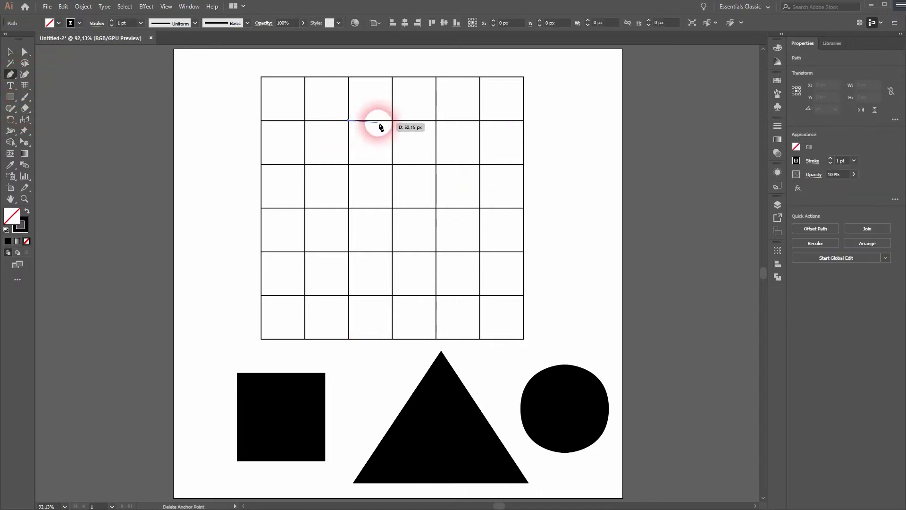
pyautogui.click(348, 121)
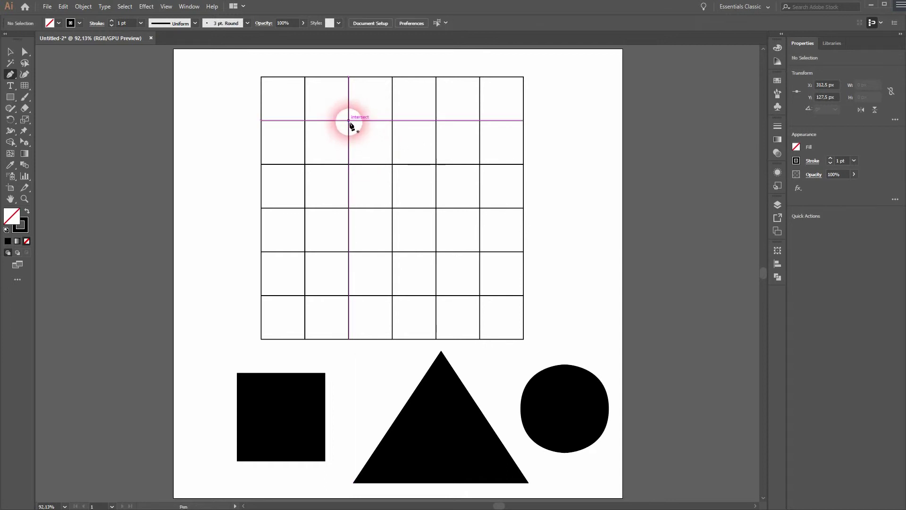
pyautogui.click(349, 121)
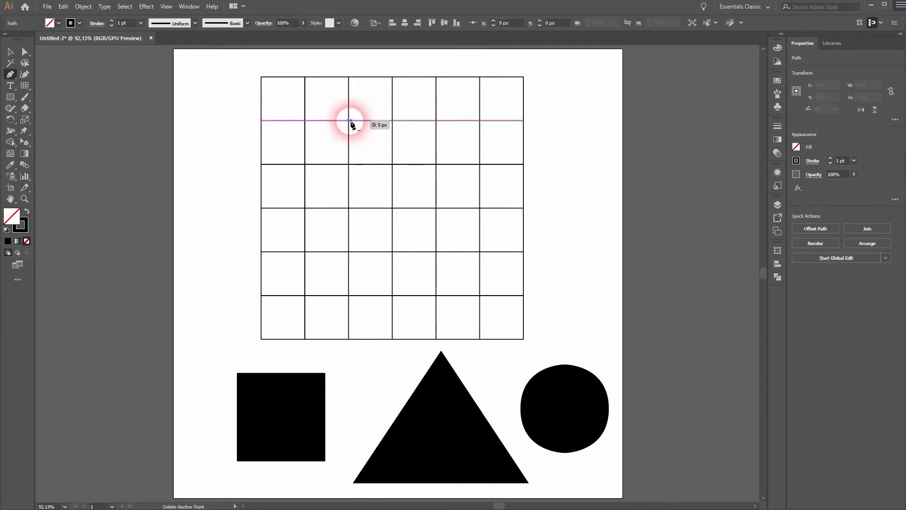
pyautogui.click(392, 121)
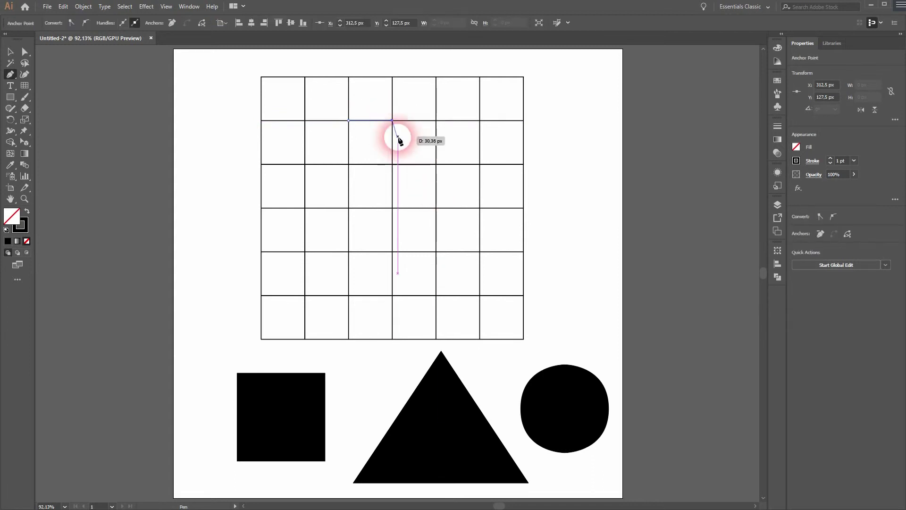
pyautogui.click(393, 121)
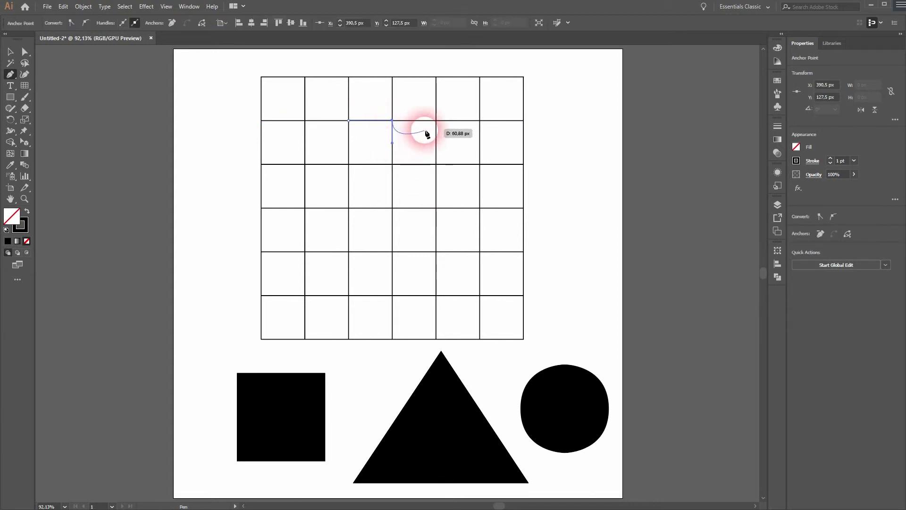
pyautogui.moveTo(436, 120); pyautogui.dragTo(437, 99)
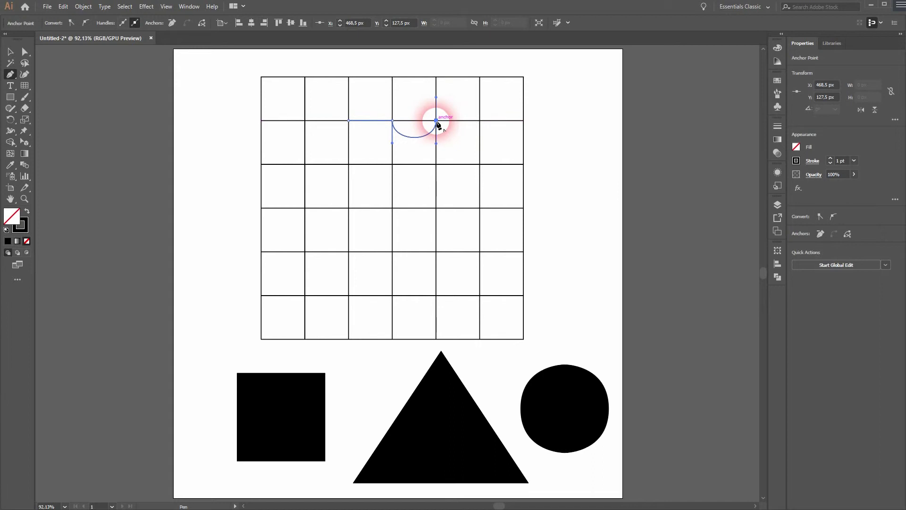
pyautogui.moveTo(436, 121); pyautogui.dragTo(480, 122)
pyautogui.click(480, 121)
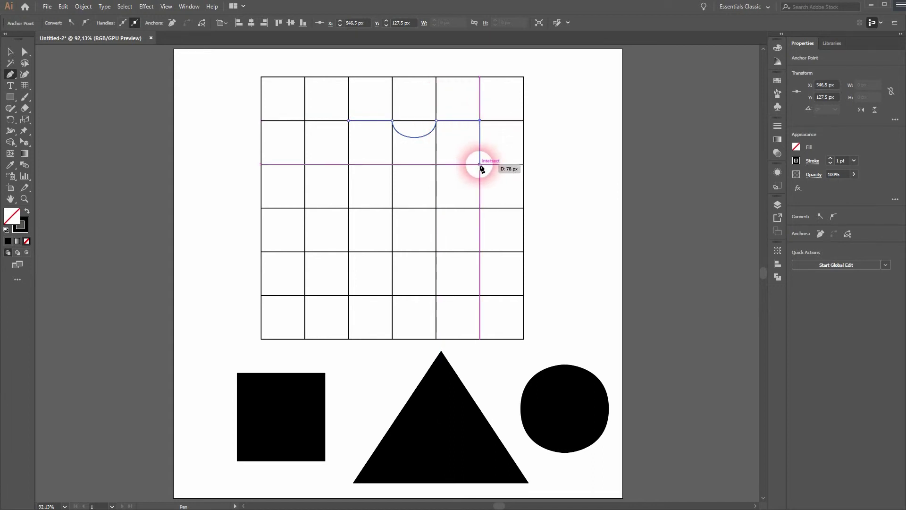
# Extend the outline down the right edge with a rounded inward notch
pyautogui.moveTo(481, 165); pyautogui.dragTo(458, 163)
pyautogui.moveTo(481, 208); pyautogui.dragTo(506, 208)
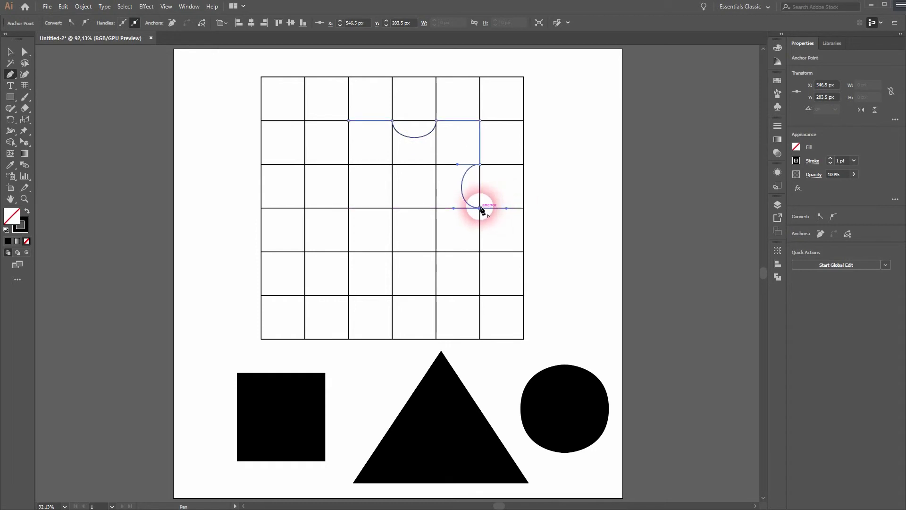
pyautogui.click(480, 208)
pyautogui.click(480, 251)
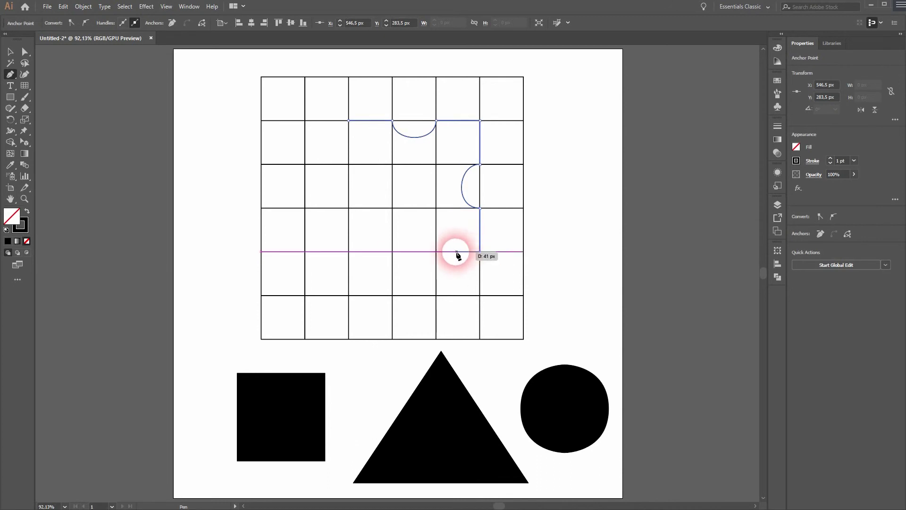
# Run the bottom edge to the lower-left corner with a rounded inward notch
pyautogui.click(437, 252)
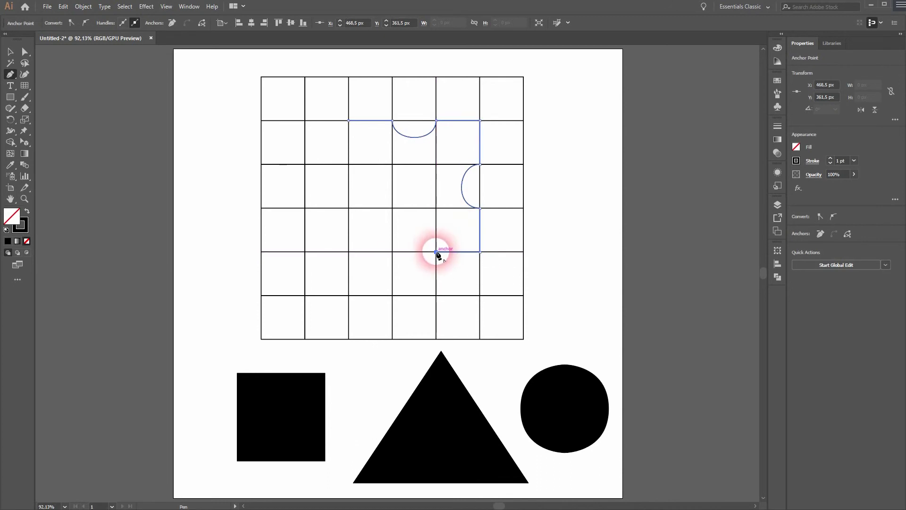
pyautogui.moveTo(437, 228); pyautogui.dragTo(438, 229)
pyautogui.moveTo(391, 252); pyautogui.dragTo(394, 274)
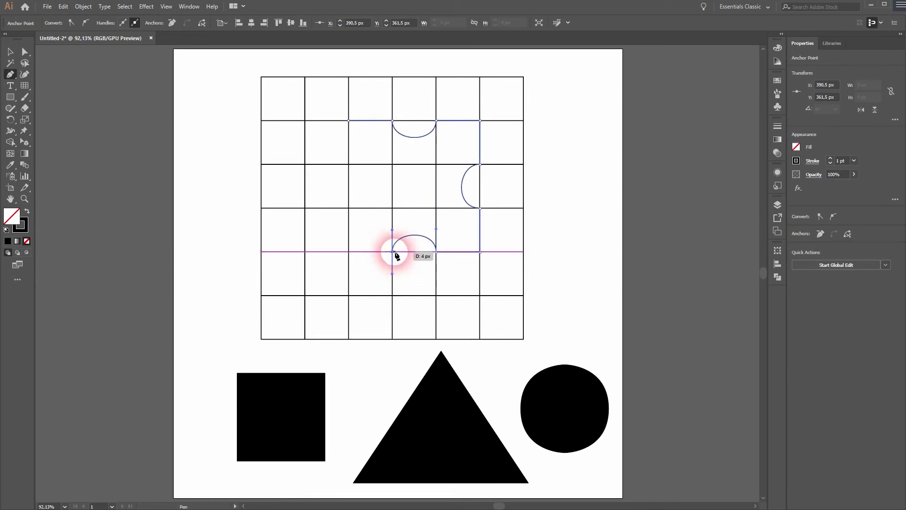
pyautogui.click(391, 252)
pyautogui.click(349, 252)
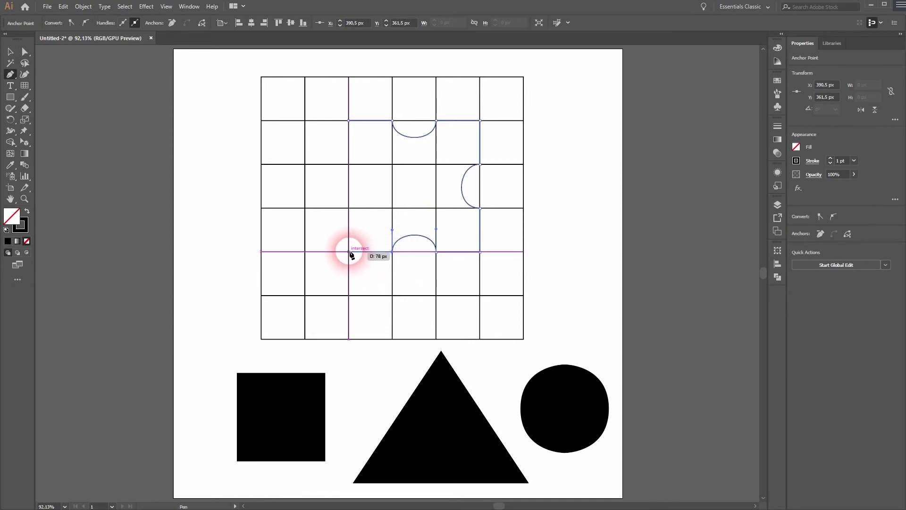
# Add the left-edge notch and close the outline at its starting anchor
pyautogui.click(349, 208)
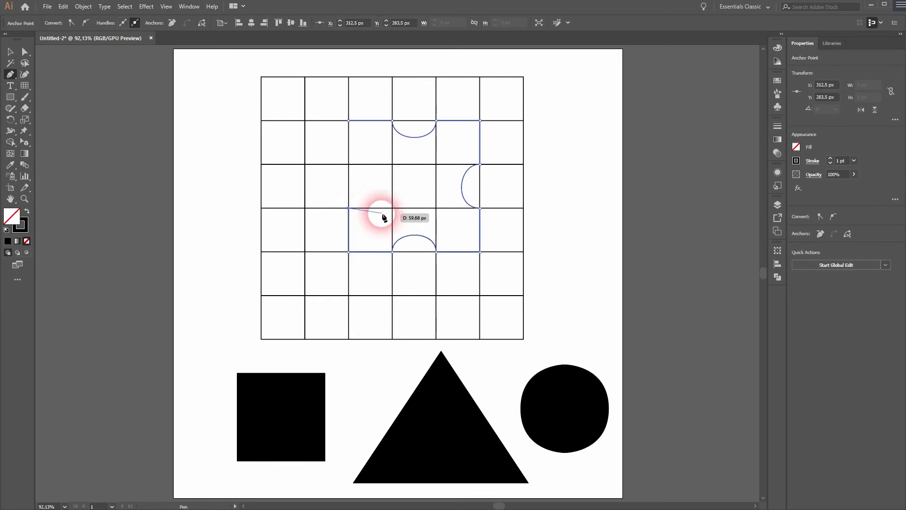
pyautogui.keyDown('ctrl'); pyautogui.click(356, 207); pyautogui.keyUp('ctrl')
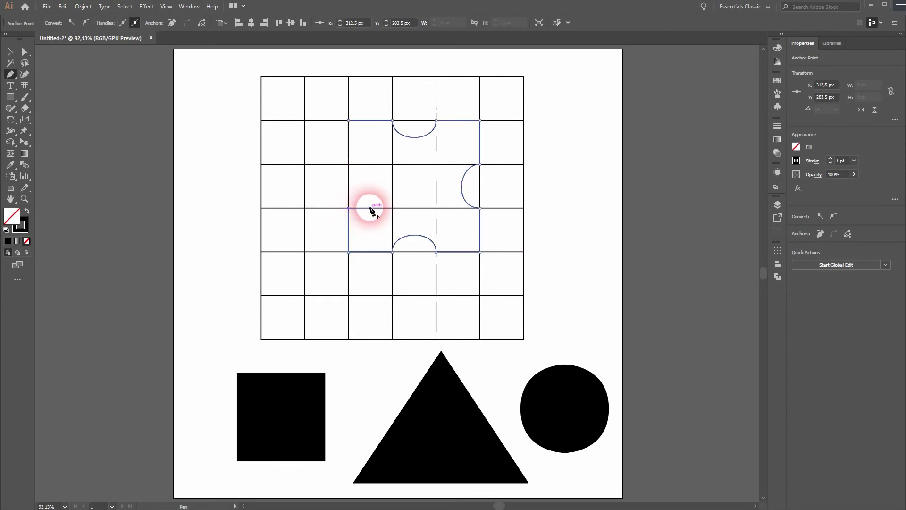
pyautogui.moveTo(348, 164); pyautogui.dragTo(335, 165)
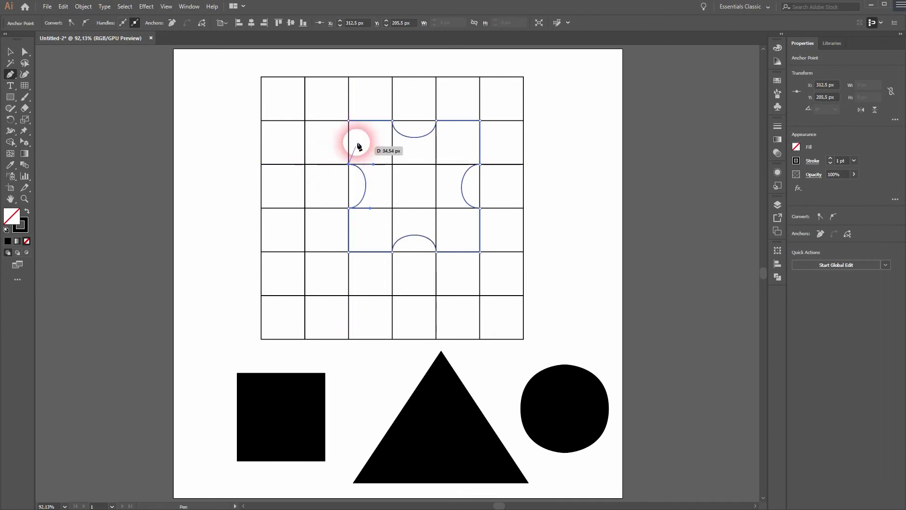
pyautogui.click(348, 121)
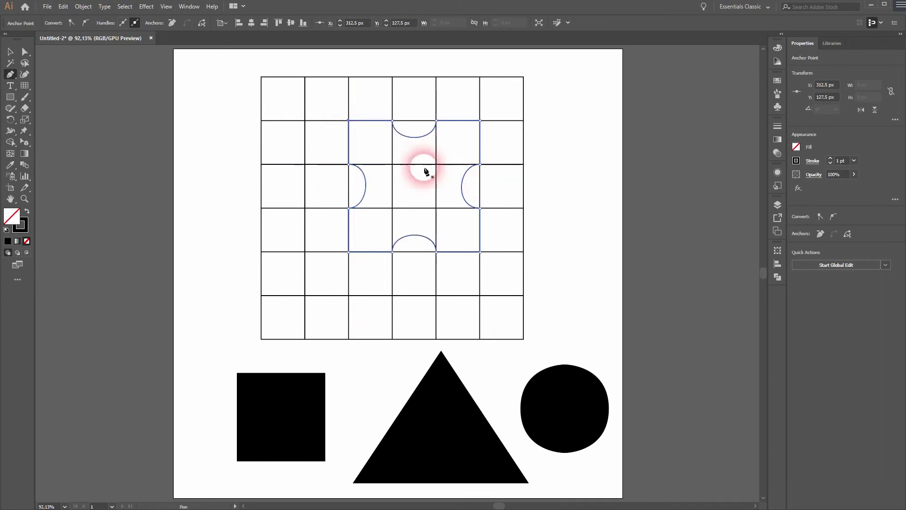
pyautogui.click(13, 56)
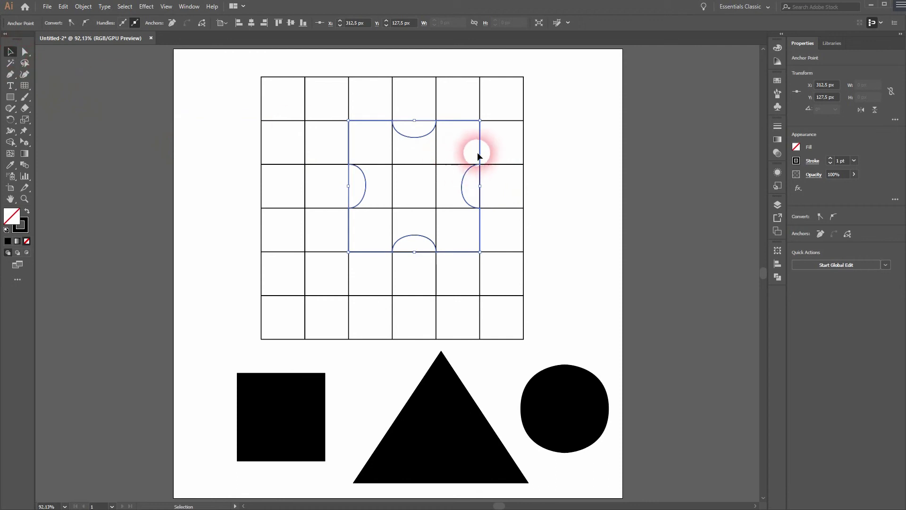
# Drag the puzzle piece left of the grid and fill it solid black
pyautogui.moveTo(478, 151); pyautogui.dragTo(251, 174)
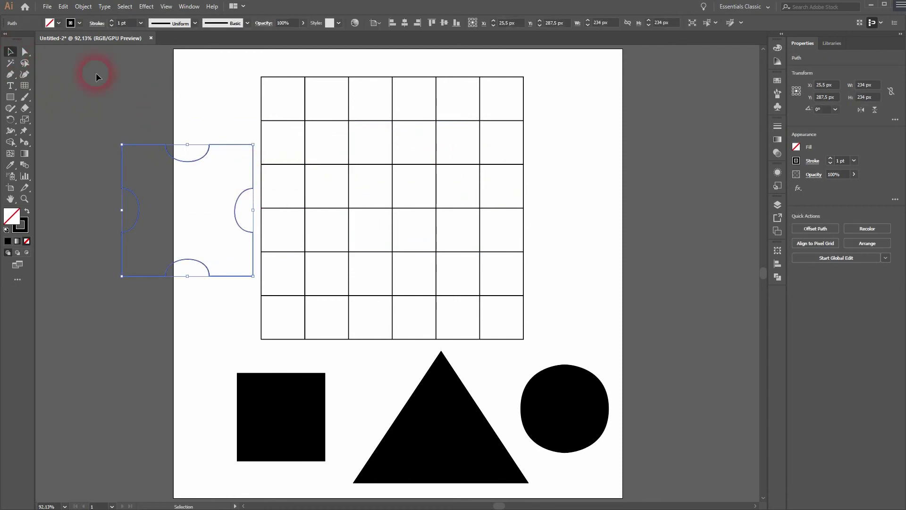
pyautogui.click(59, 22)
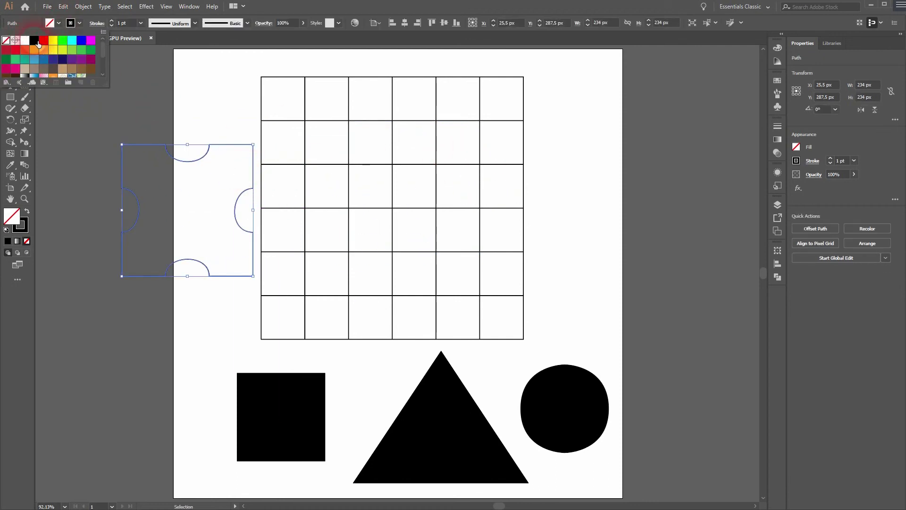
pyautogui.click(38, 43)
pyautogui.click(195, 97)
pyautogui.click(195, 97)
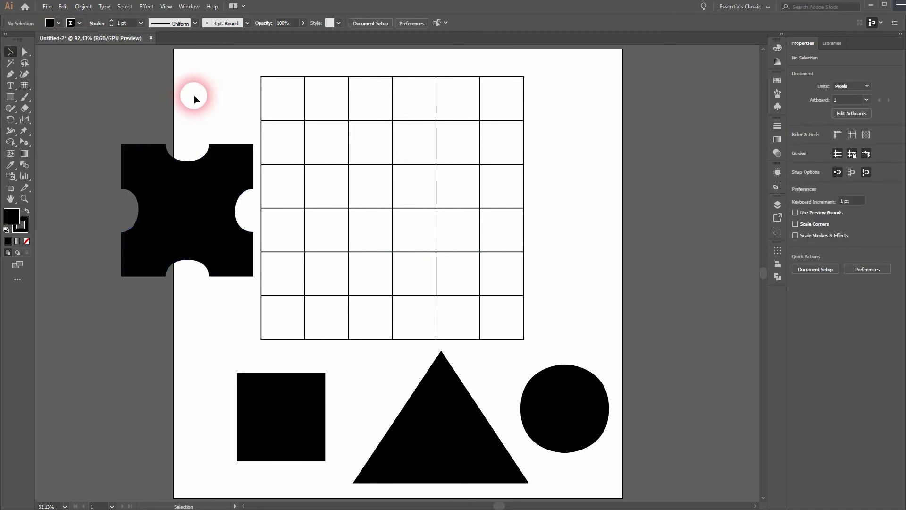
pyautogui.click(477, 420)
pyautogui.click(627, 328)
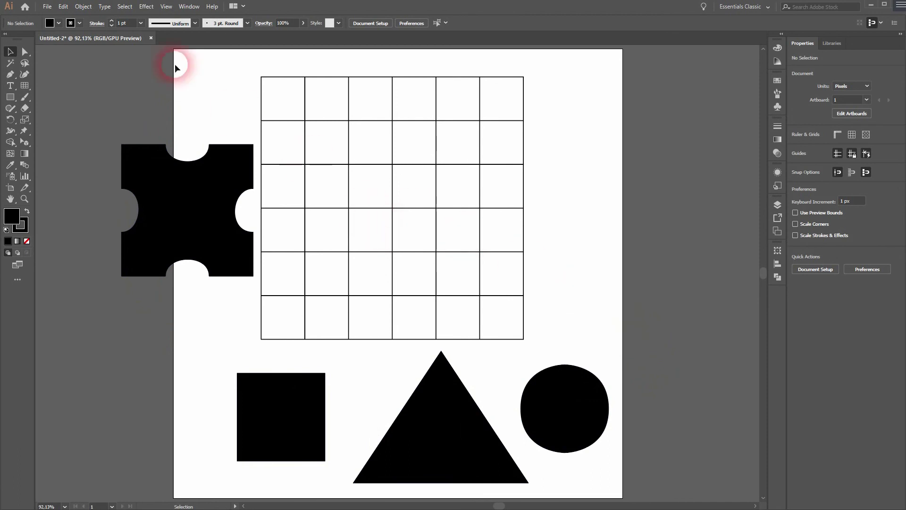
# Unlock all objects and delete the guide grid
pyautogui.click(83, 6)
pyautogui.click(156, 74)
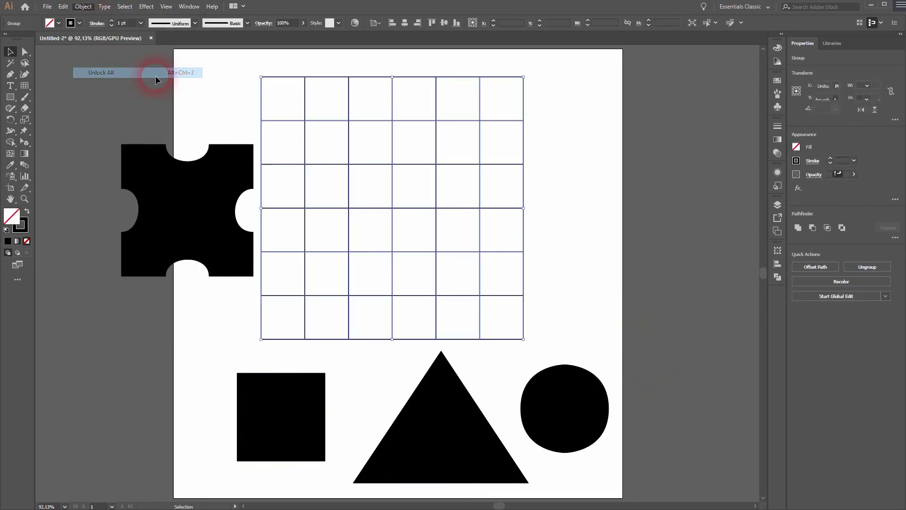
pyautogui.press('Delete')
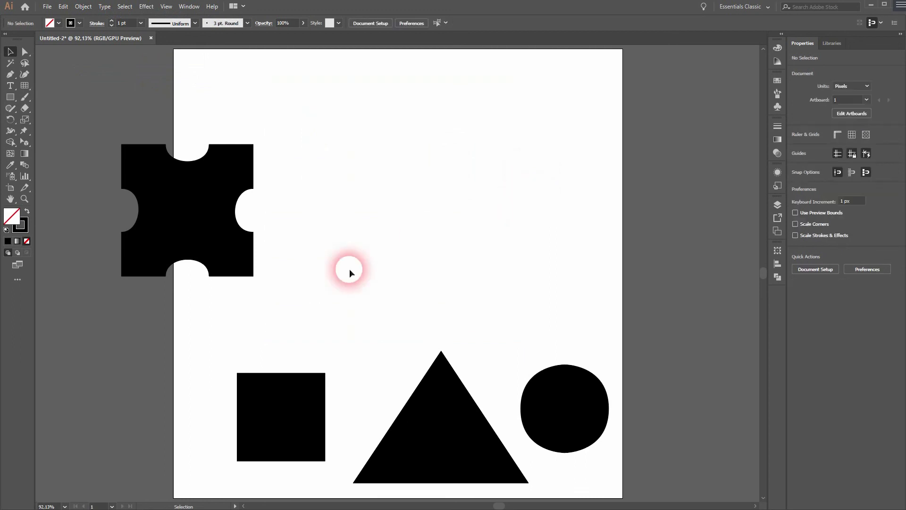
# Move the puzzle piece to the upper left, the circle beside it, and the triangle up and right
pyautogui.moveTo(156, 211); pyautogui.dragTo(318, 211)
pyautogui.moveTo(572, 408); pyautogui.dragTo(515, 194)
pyautogui.click(556, 375)
pyautogui.moveTo(460, 389); pyautogui.dragTo(504, 354)
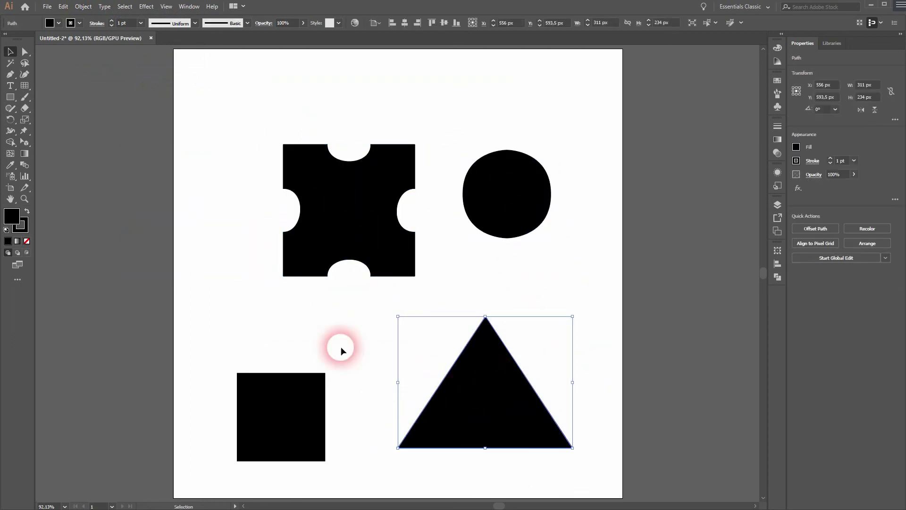
pyautogui.click(275, 316)
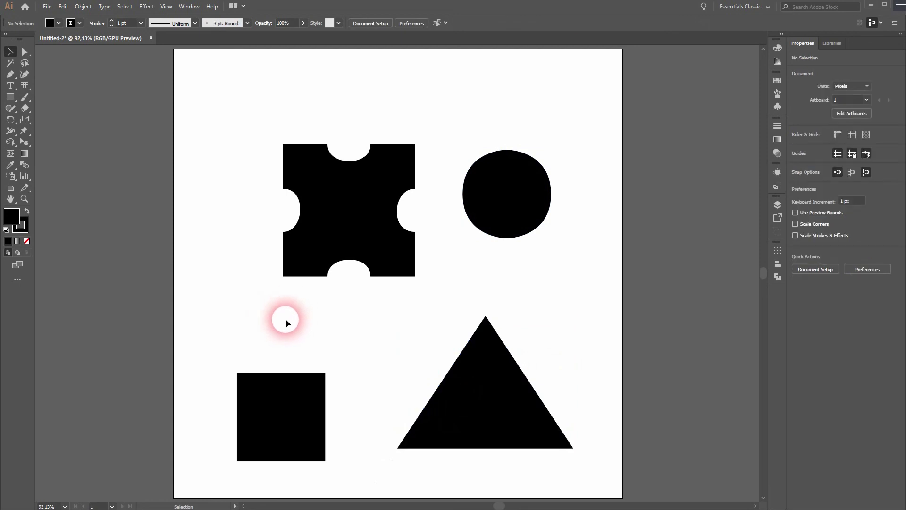